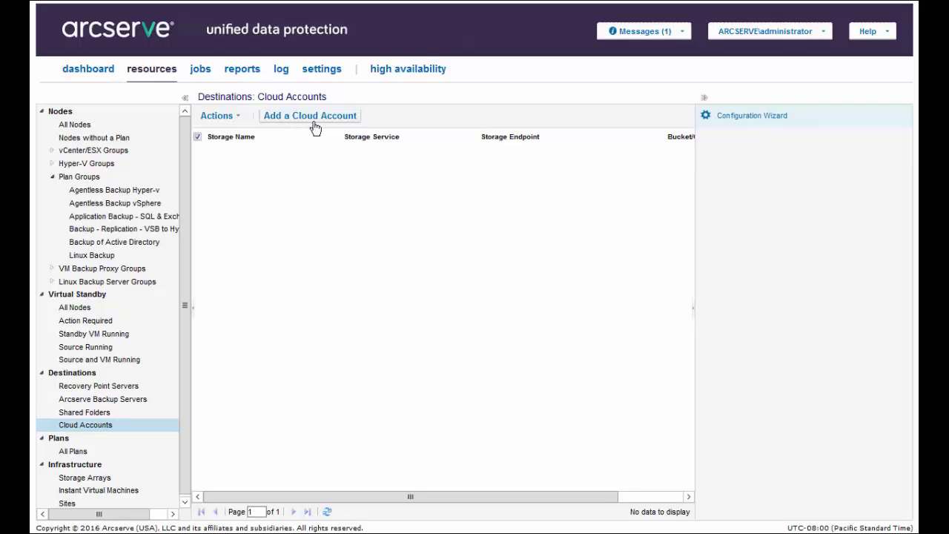
Start a new cloud account named AWS with the Amazon S3 storage service and bucket region SA_East(Sao Paulo).
click(322, 123)
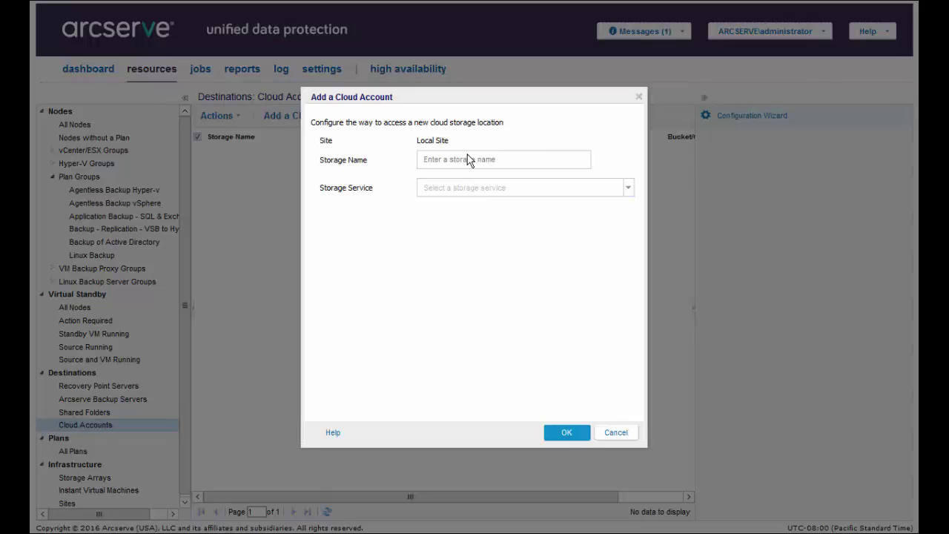
text(AWS)
click(628, 190)
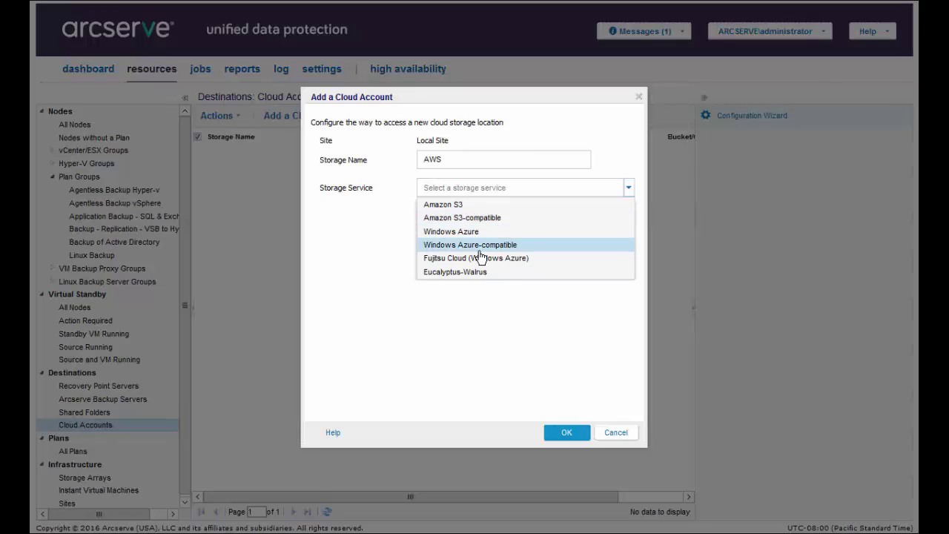
click(474, 207)
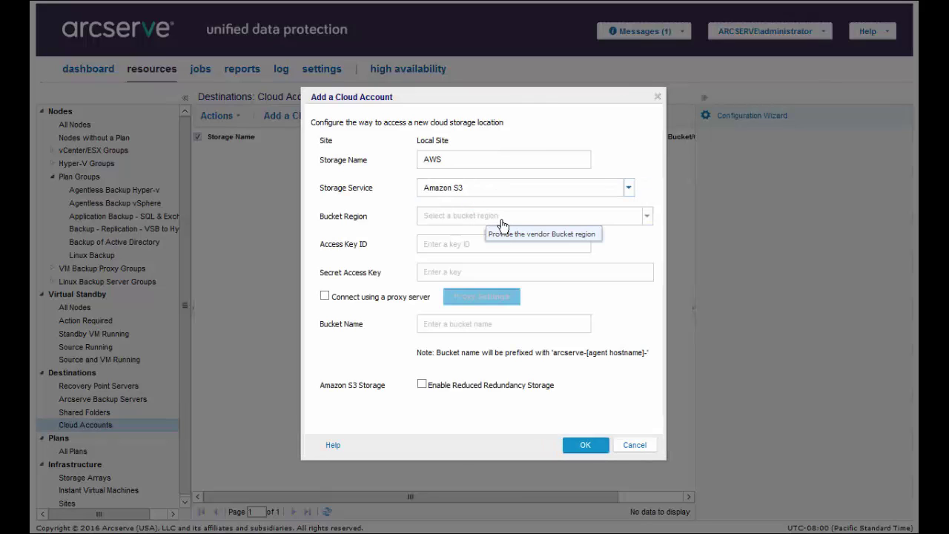
click(647, 216)
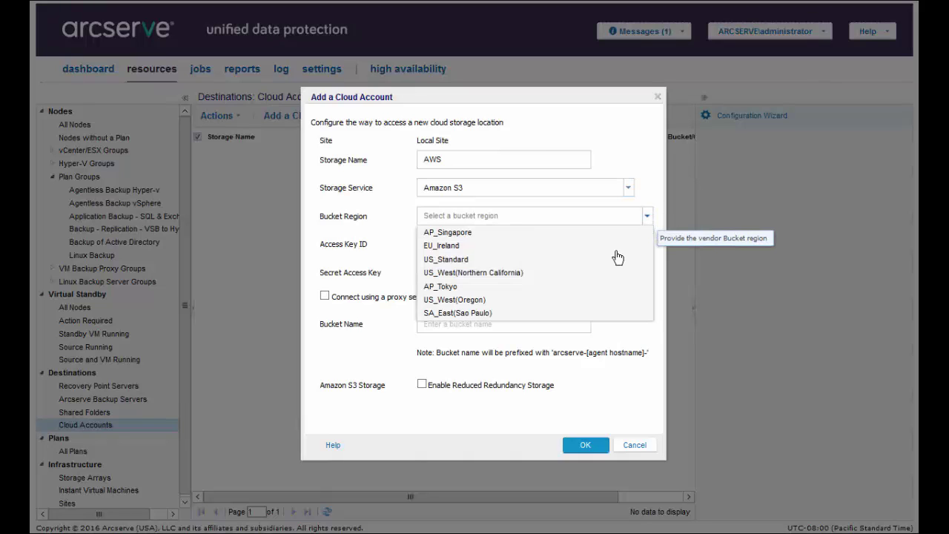
click(476, 313)
Enter the access key ID and secret access key, set the bucket name to udp, and save the AWS cloud account.
click(490, 246)
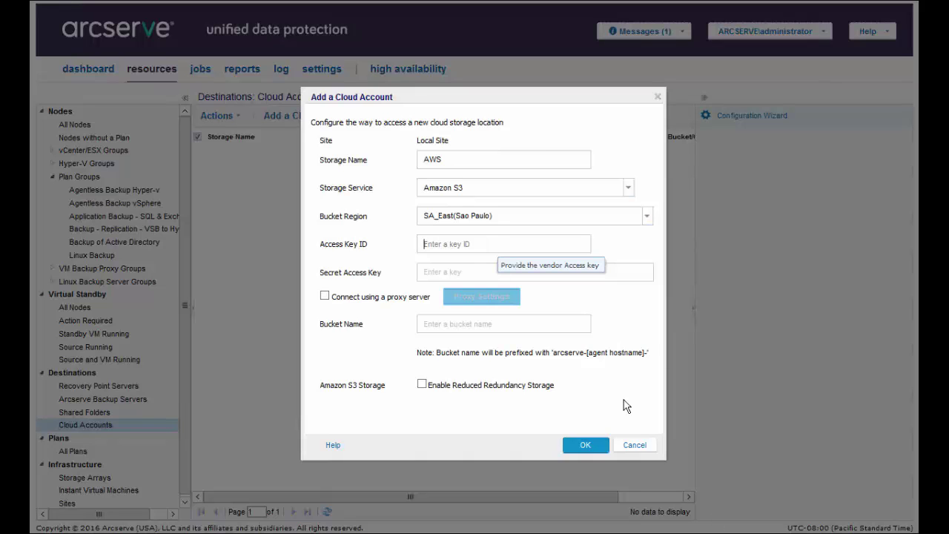
click(461, 275)
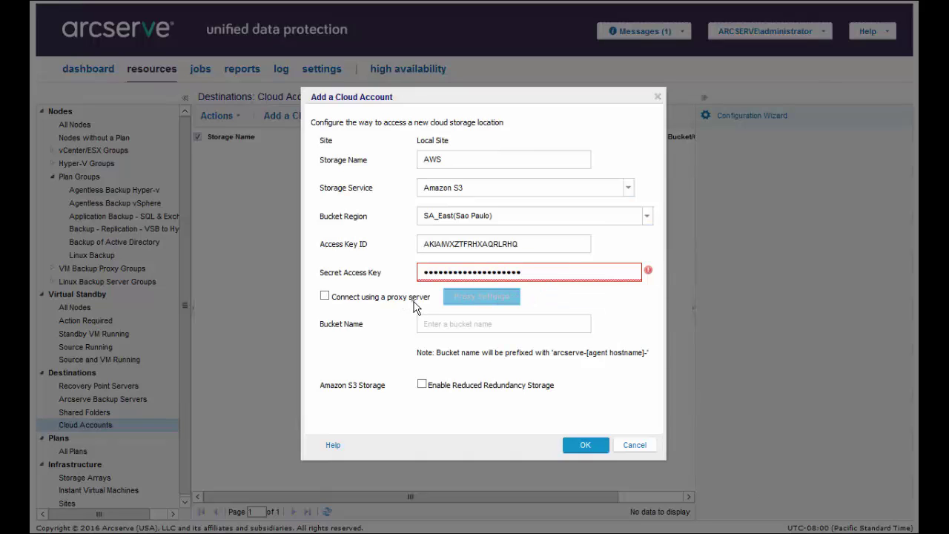
click(413, 298)
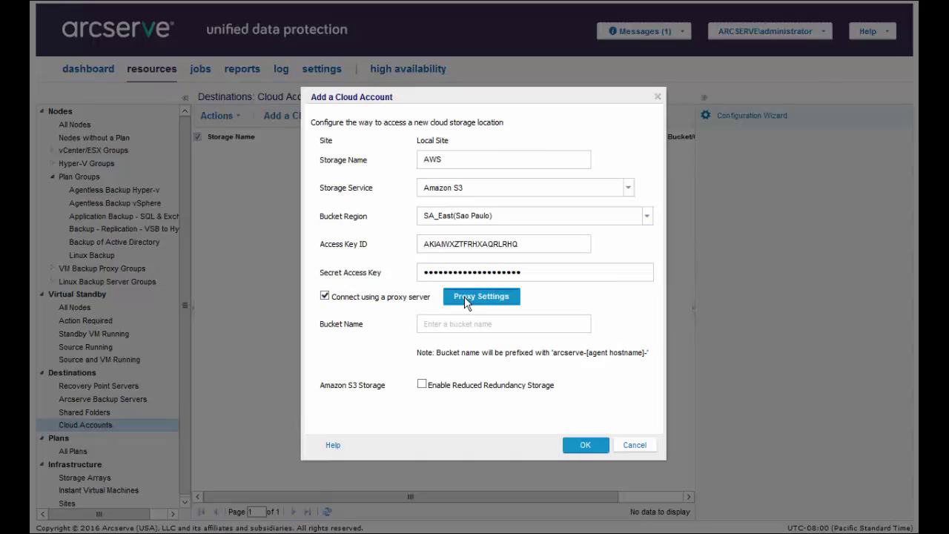
click(406, 298)
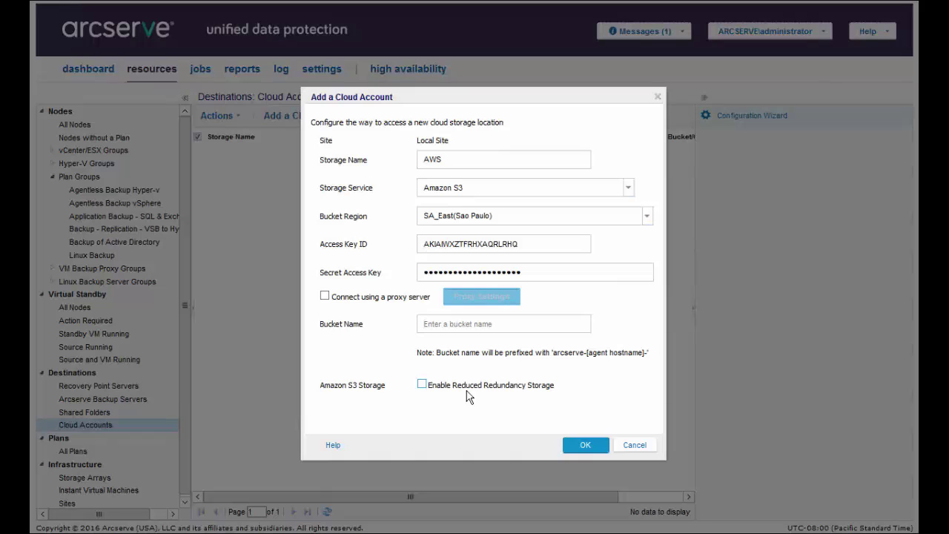
click(421, 387)
click(586, 446)
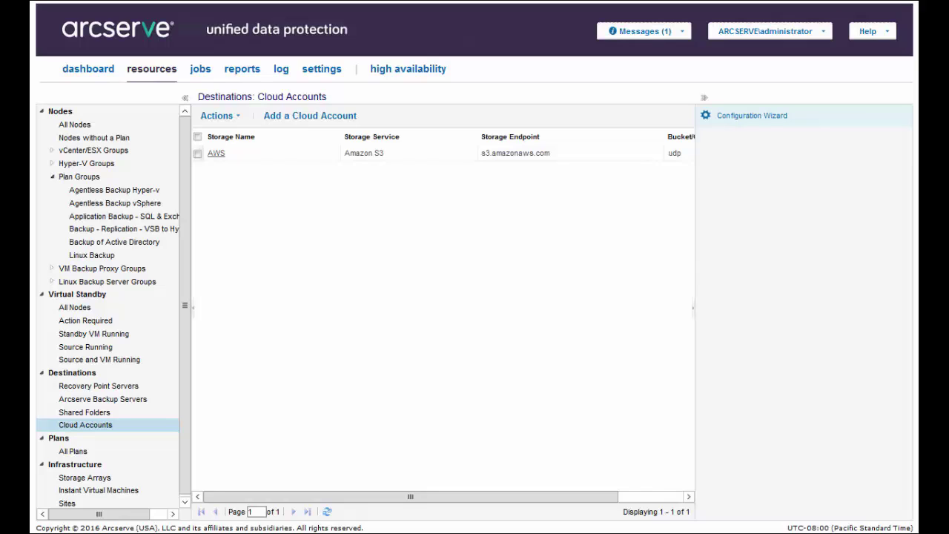
Start another cloud account named Azure Blob with Windows Azure as its storage service.
click(317, 124)
click(456, 162)
text(Azure )
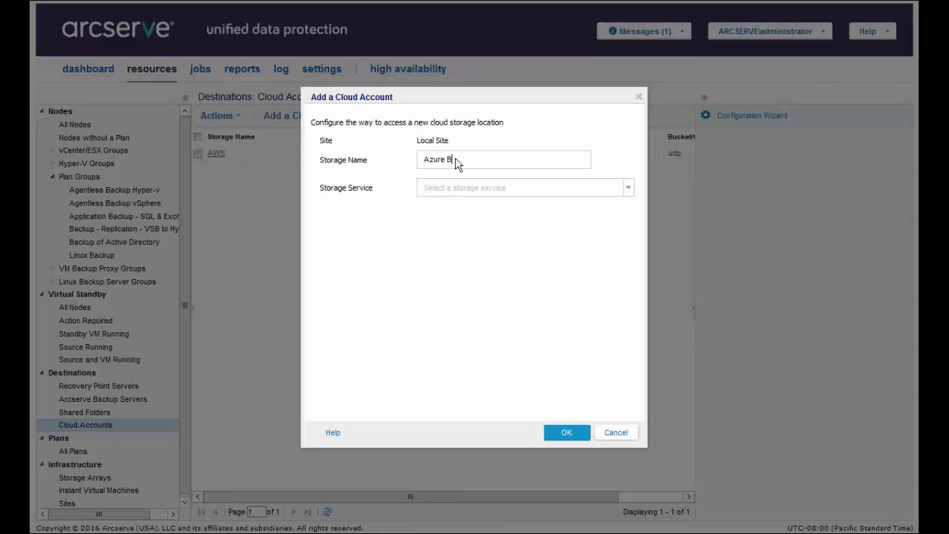
text(Blob)
click(477, 190)
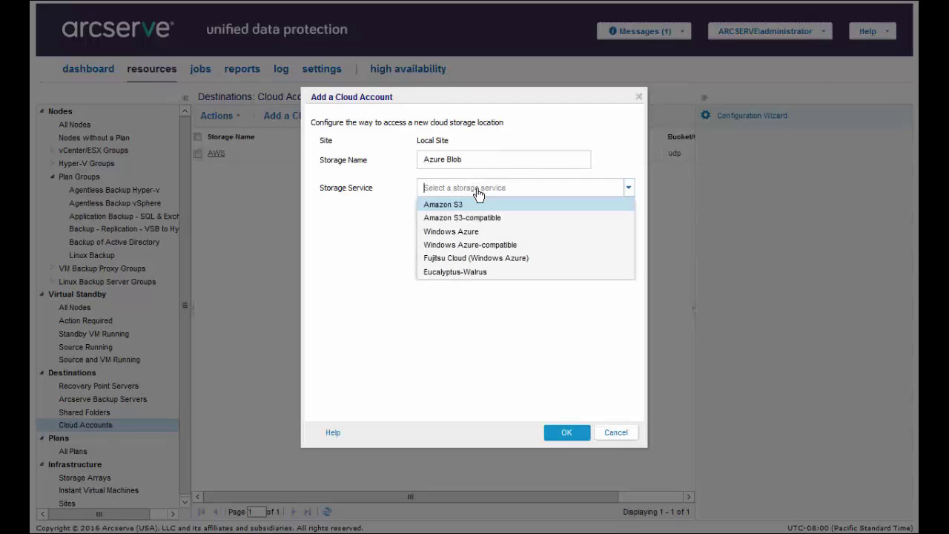
click(448, 232)
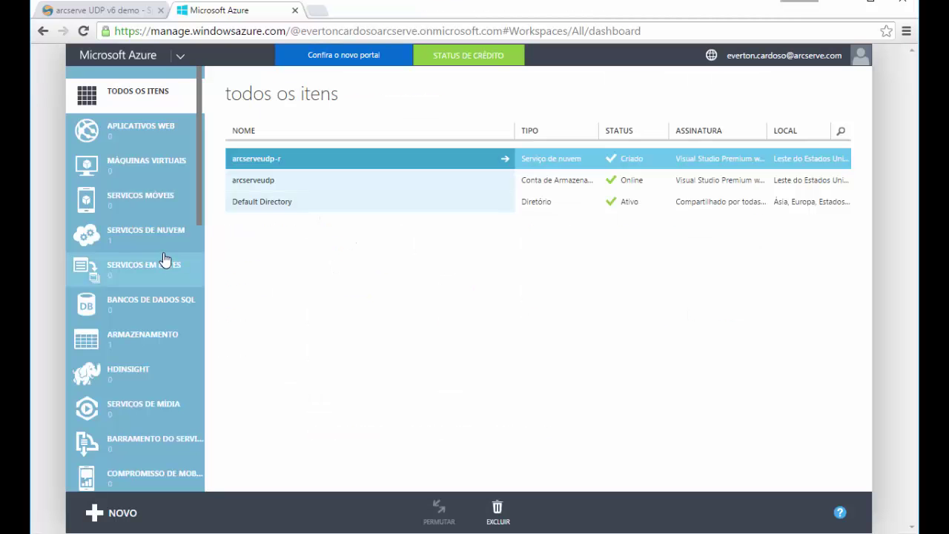
Switch to the Microsoft Azure portal and open the access keys of the arcserveudp storage account.
click(136, 341)
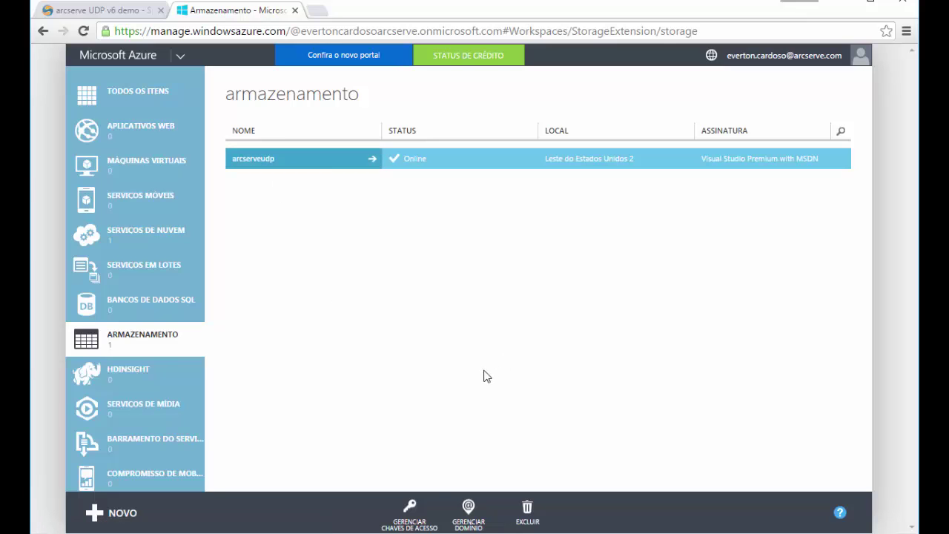
click(412, 519)
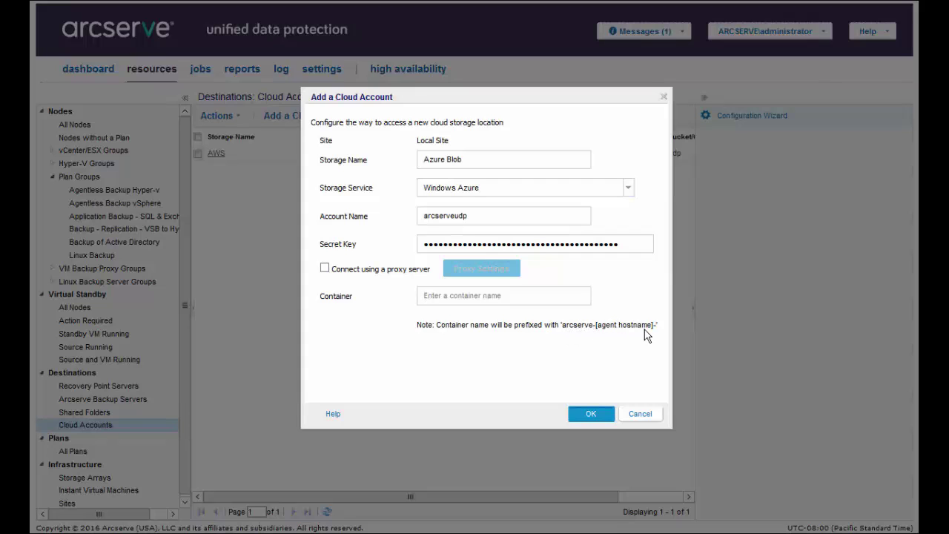
Back in Arcserve UDP, fill in account name arcserveudp, the secret key and container udp, and save the Azure Blob account.
text(udp)
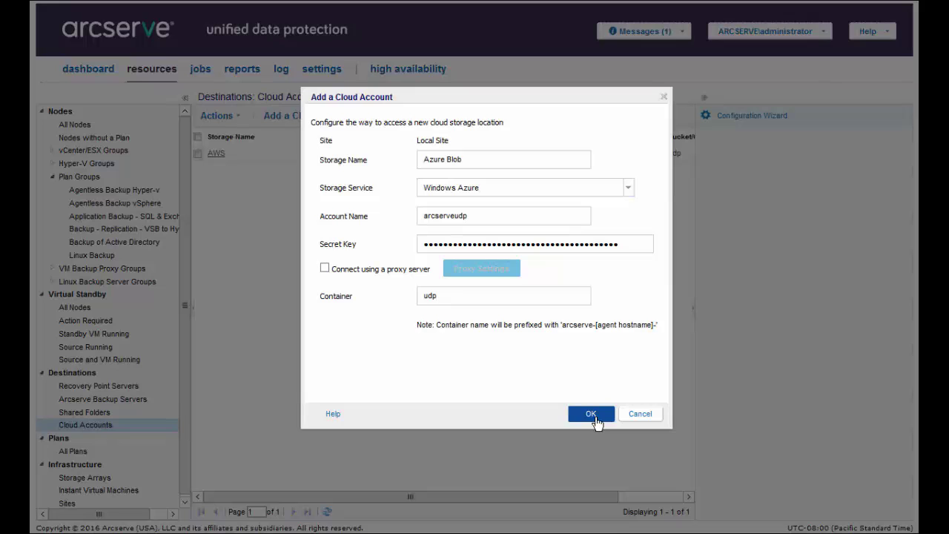
click(591, 415)
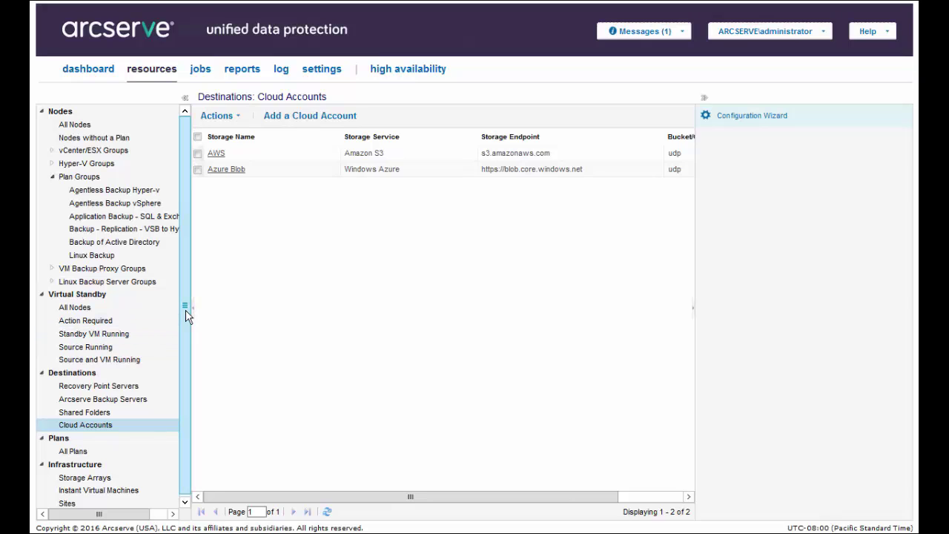
Open the Backup - Replication - VSB to Hyper V plan for modification and rename it Backup Disk + Cloud.
scroll(173, 391, down, 1)
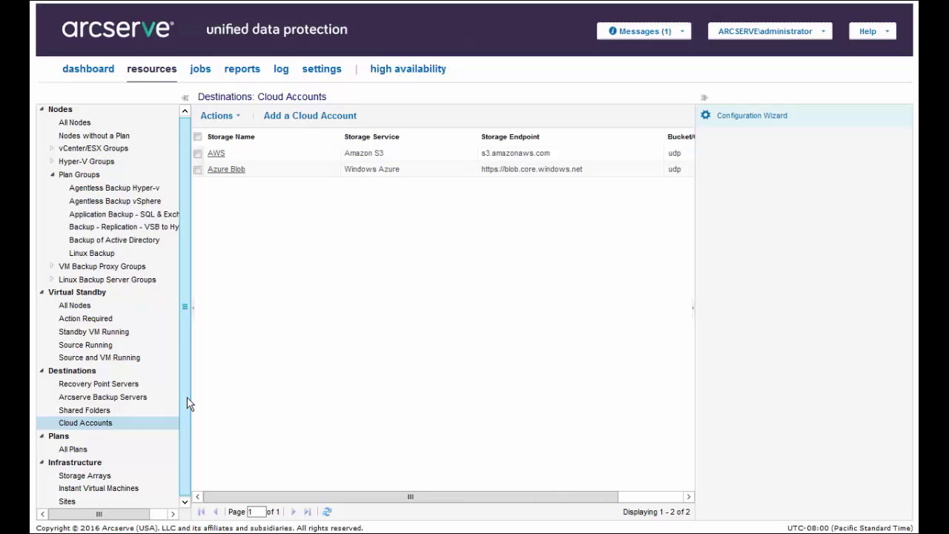
click(114, 454)
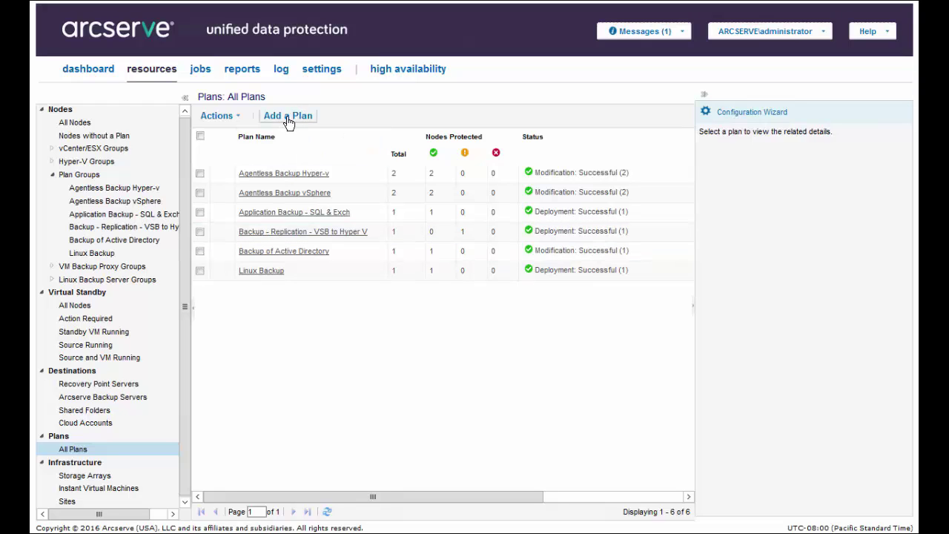
right_click(296, 231)
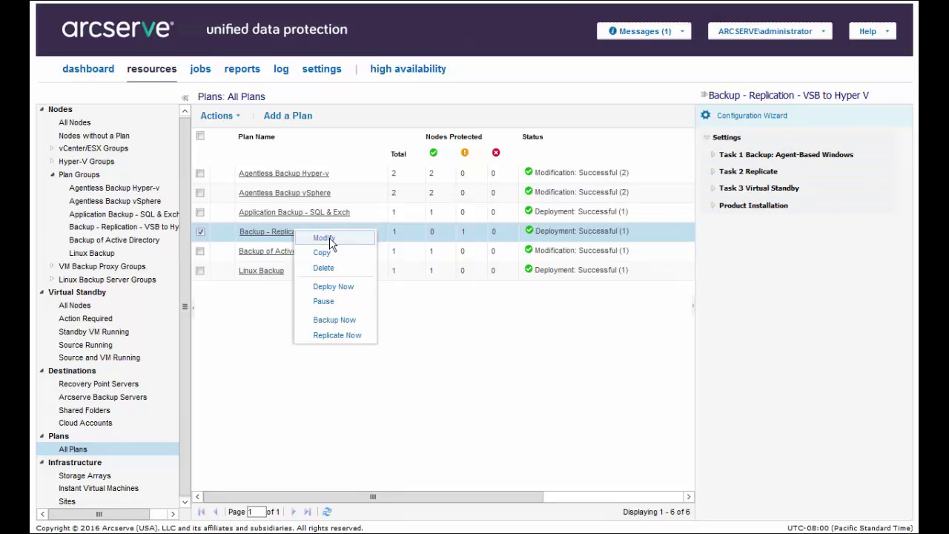
click(330, 240)
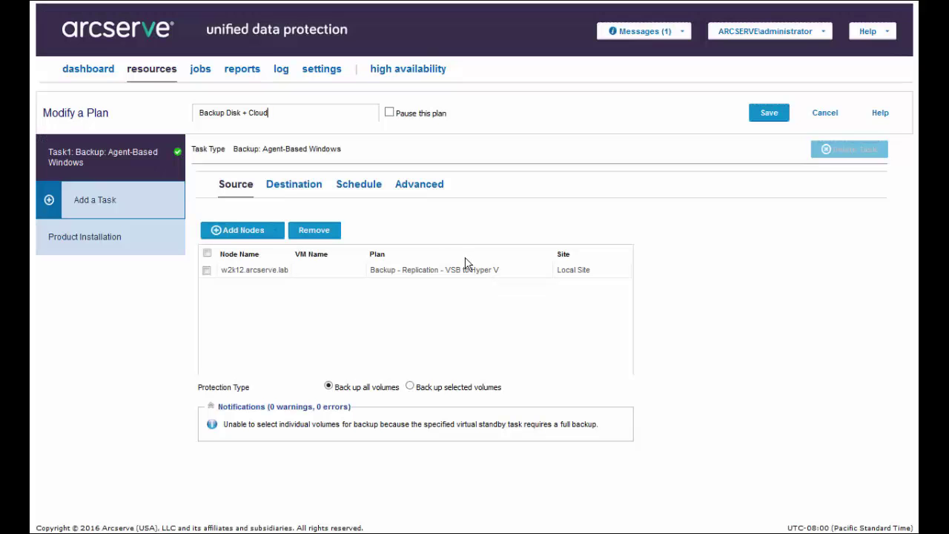
Add a File Copy task to the plan and set it to copy files from the last of every 1 backup.
click(101, 207)
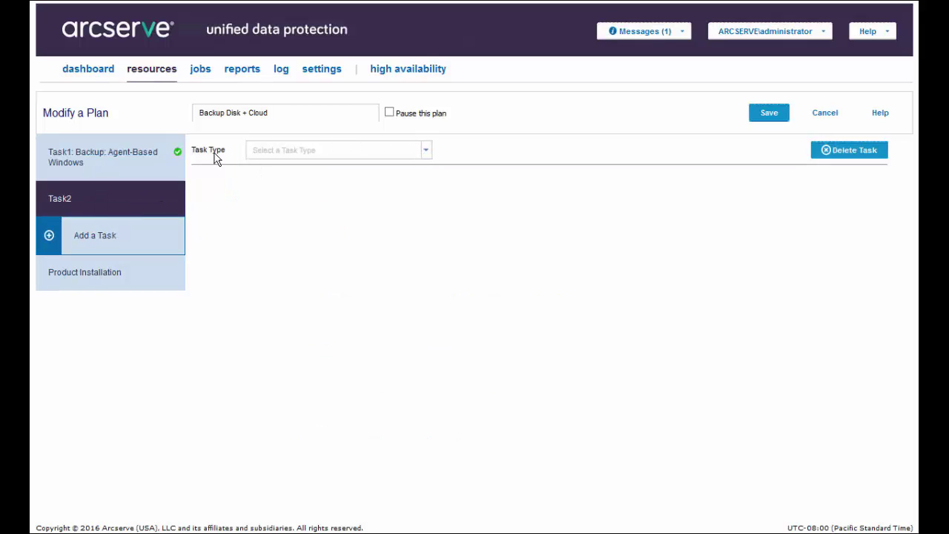
click(429, 153)
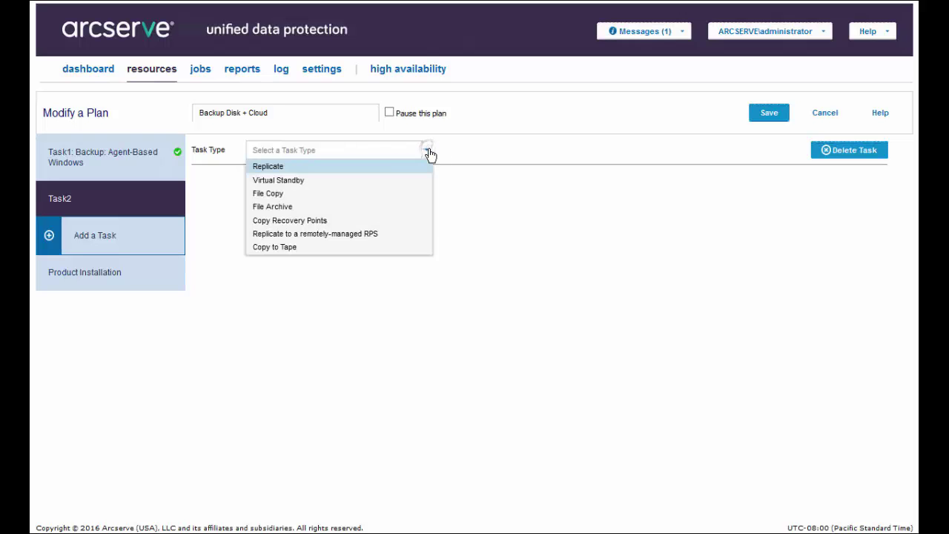
click(283, 196)
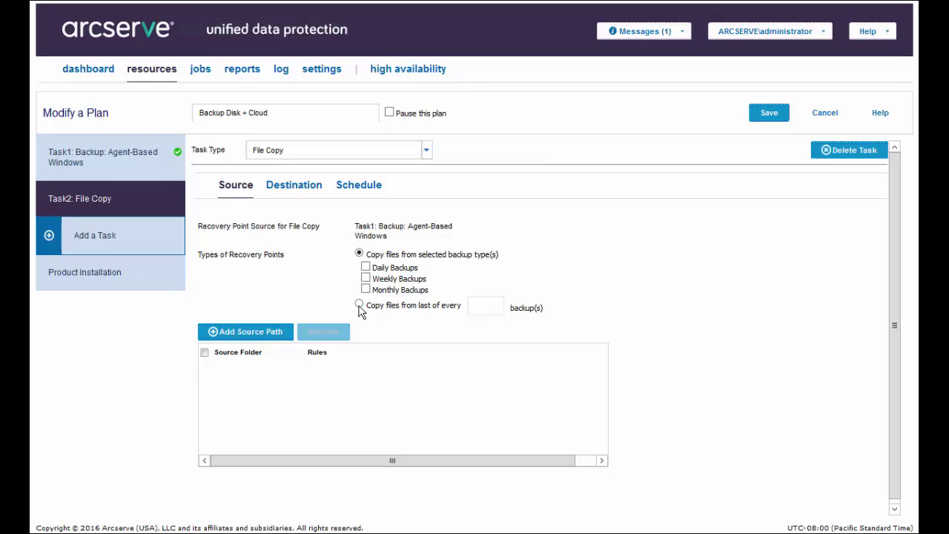
click(472, 305)
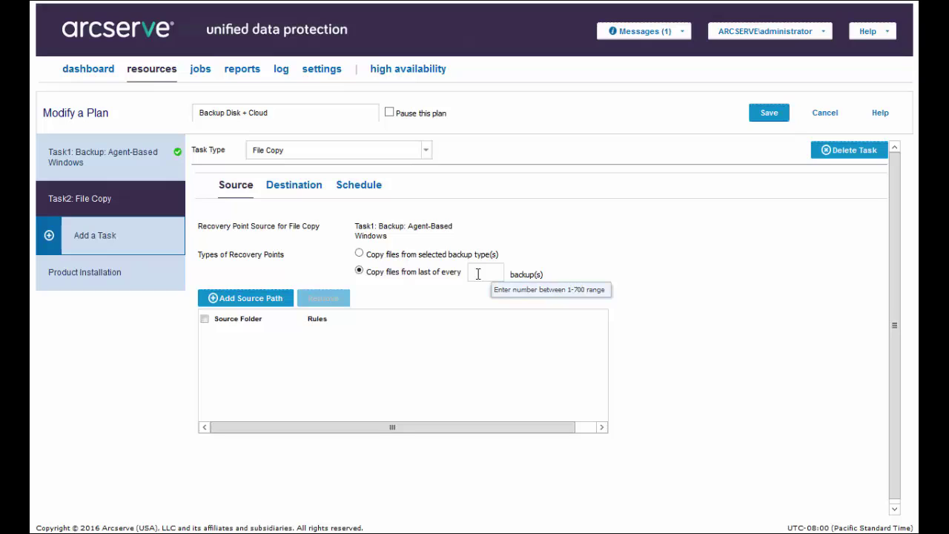
text(1)
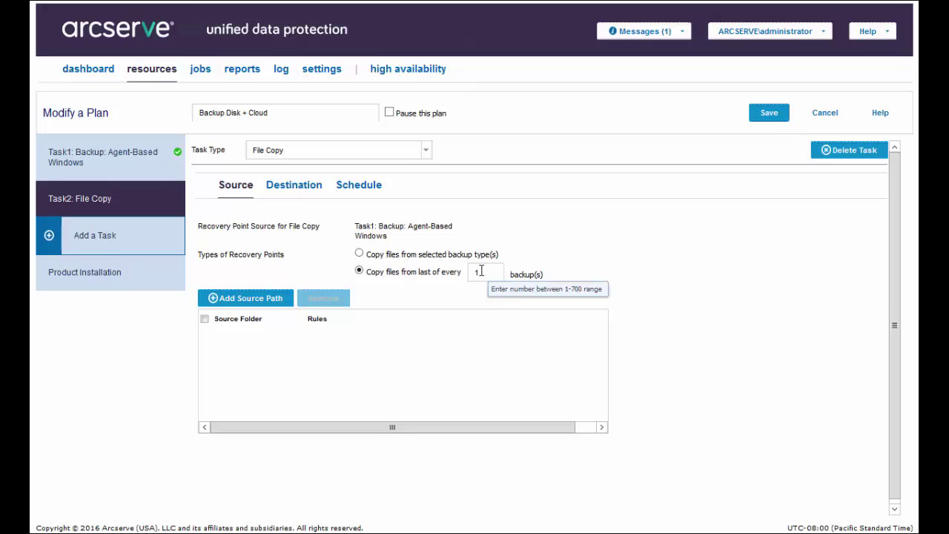
Add E:\Data as a file copy source with a filter for file type is Office.
click(258, 303)
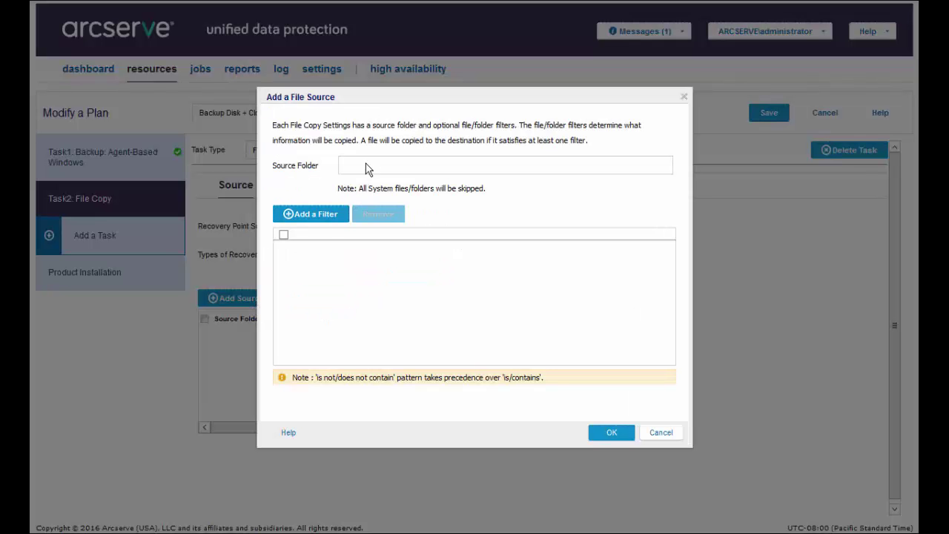
click(369, 160)
text(E:\Data)
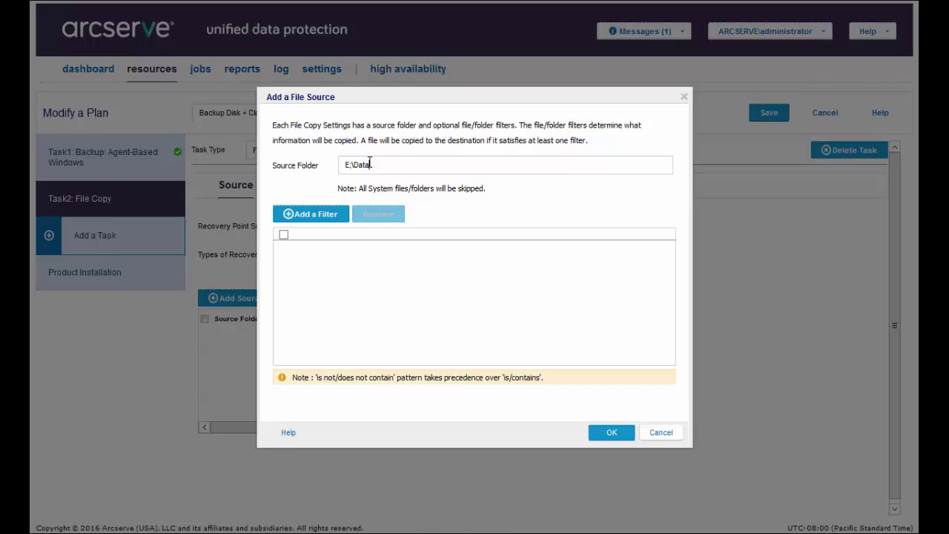
click(317, 219)
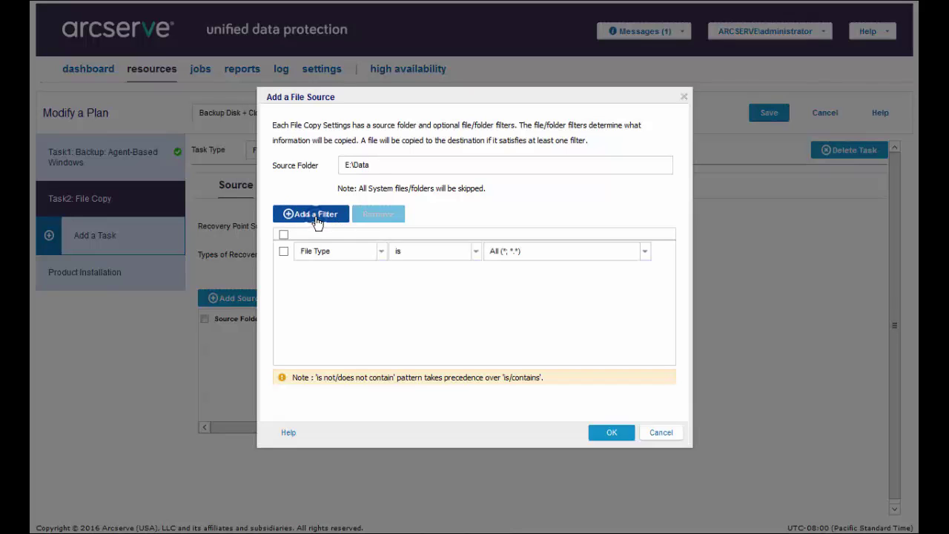
click(381, 253)
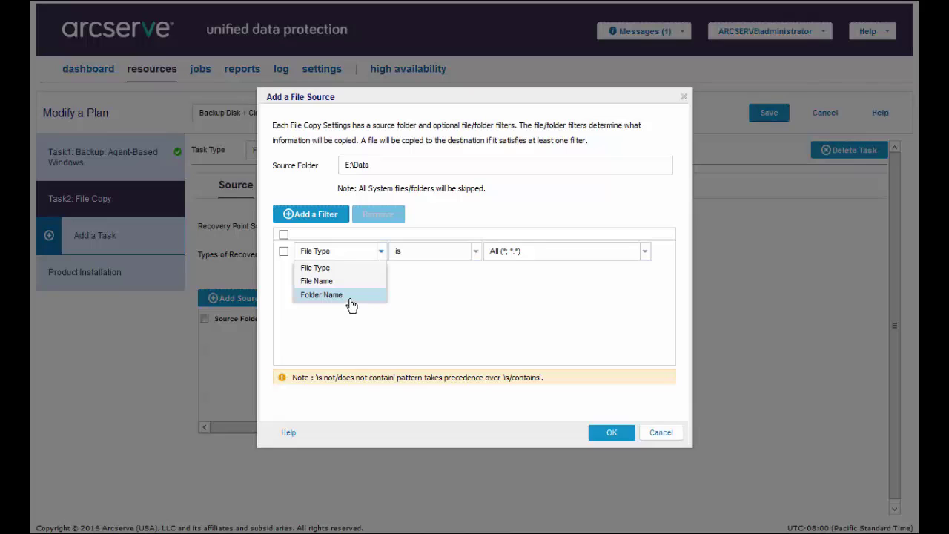
click(644, 253)
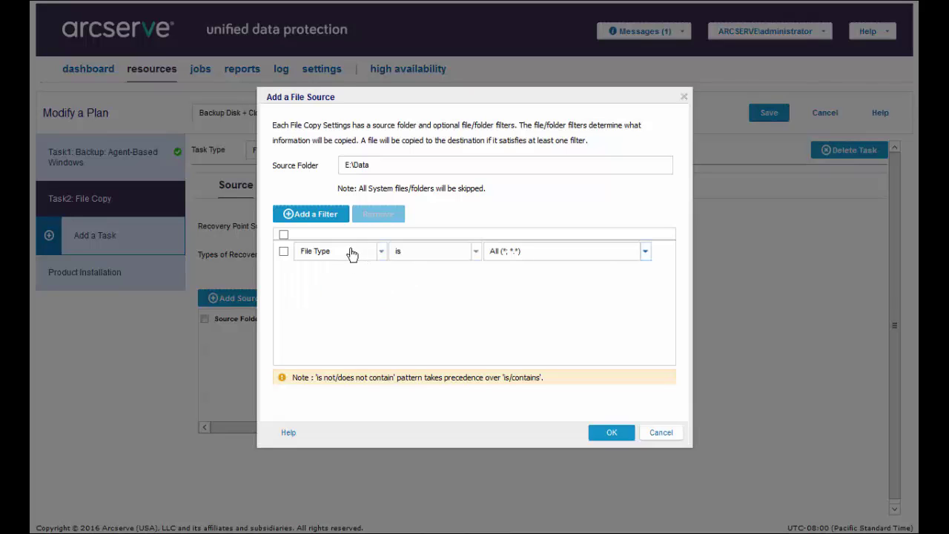
click(645, 253)
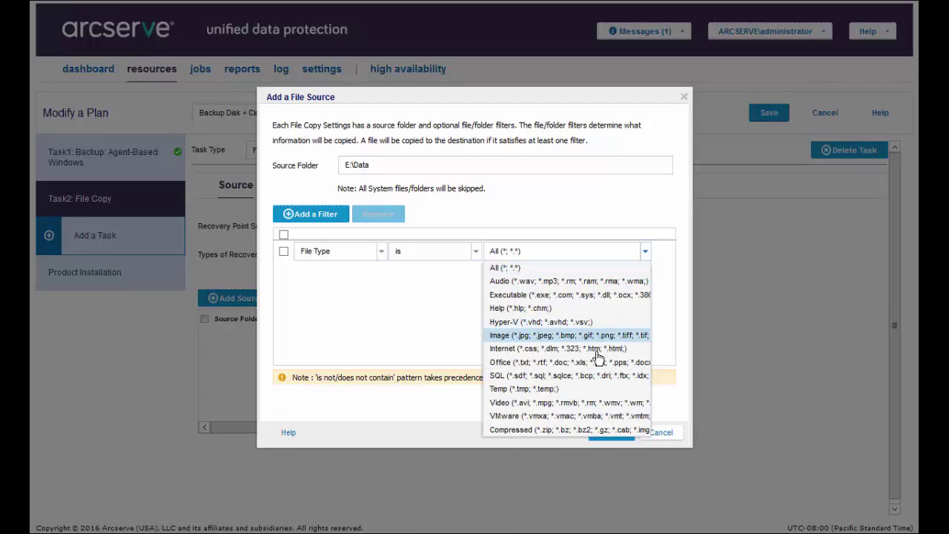
click(570, 365)
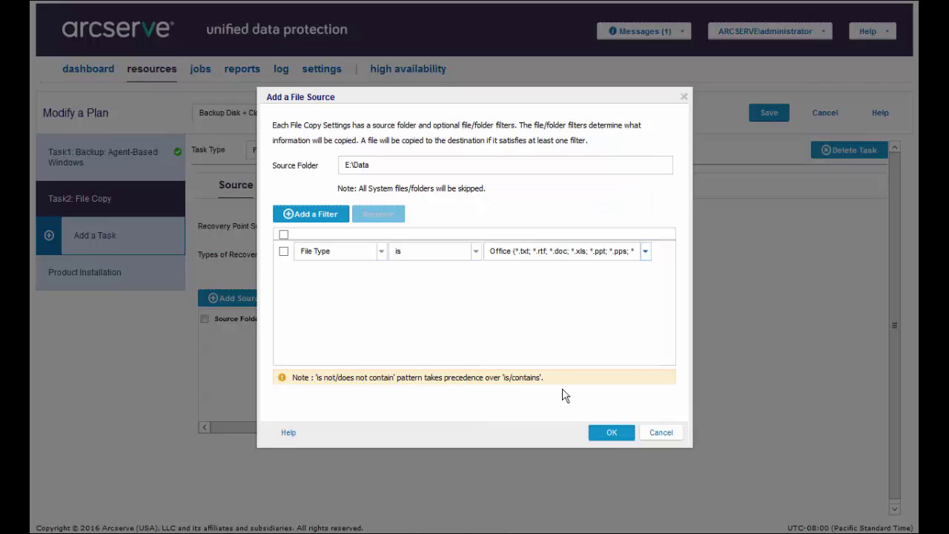
click(613, 434)
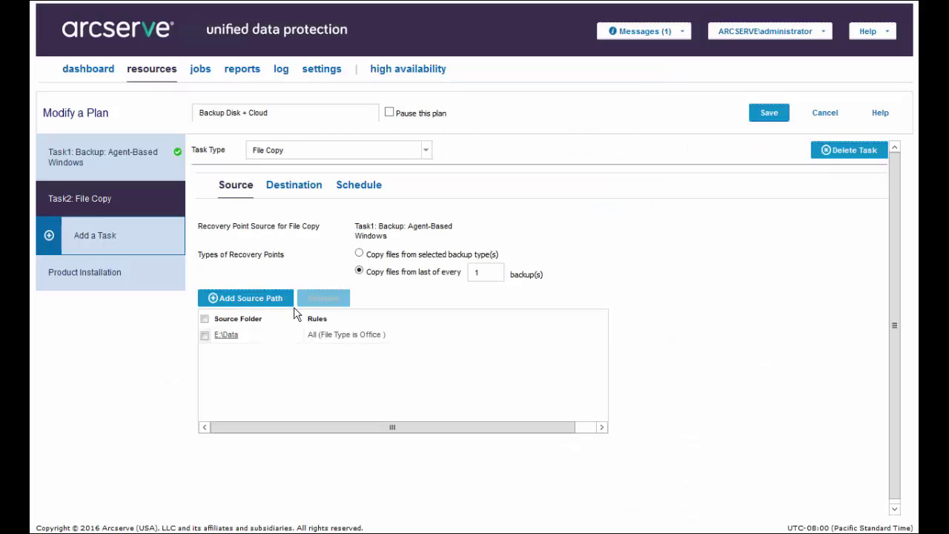
Add C:\Temp as a second file copy source with a filter for file type is All.
click(247, 304)
click(370, 164)
text(C:\Temp)
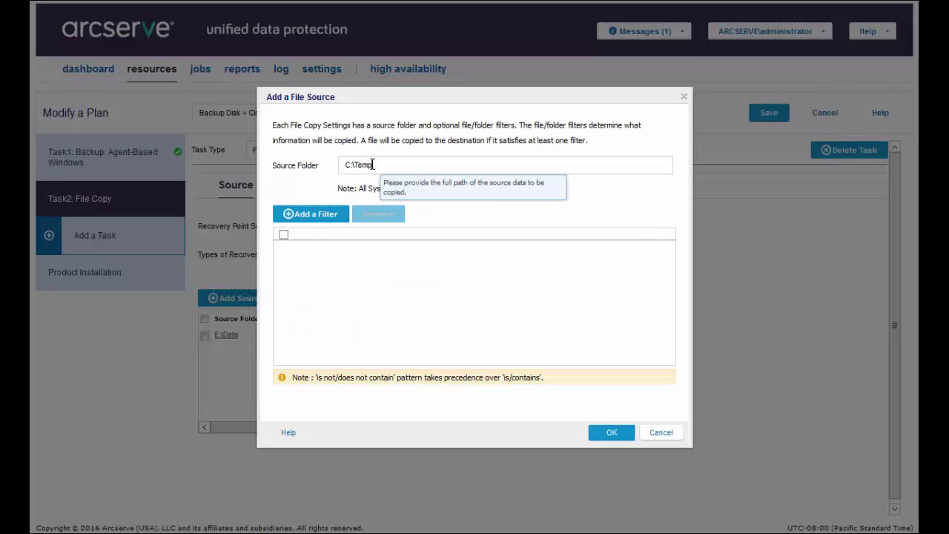
click(311, 213)
click(612, 433)
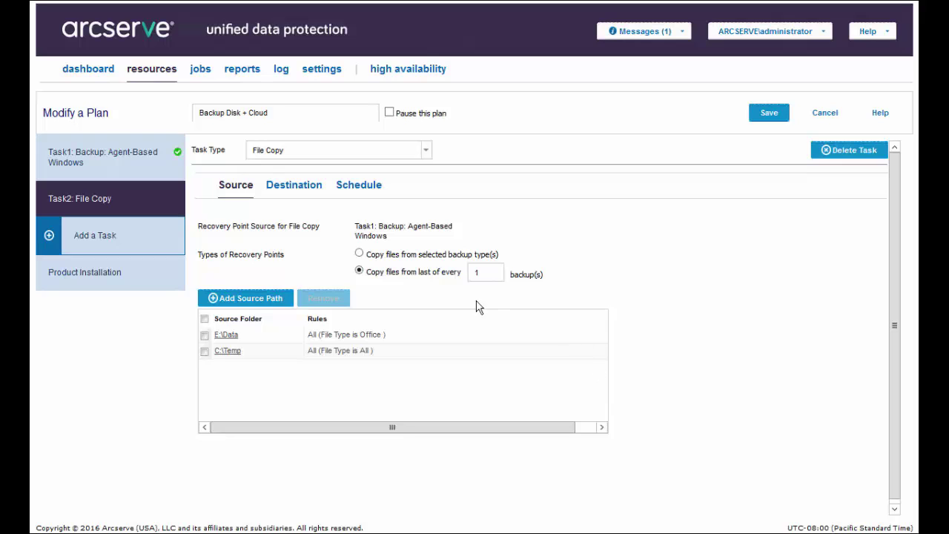
Open the File Copy destination settings, try Network Share as the destination type, and return it to Cloud Storage.
click(289, 191)
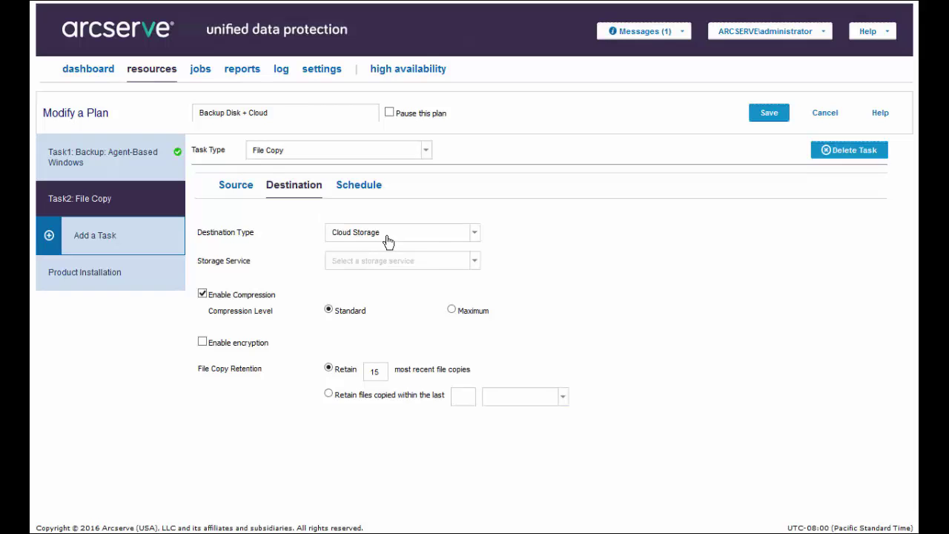
click(473, 236)
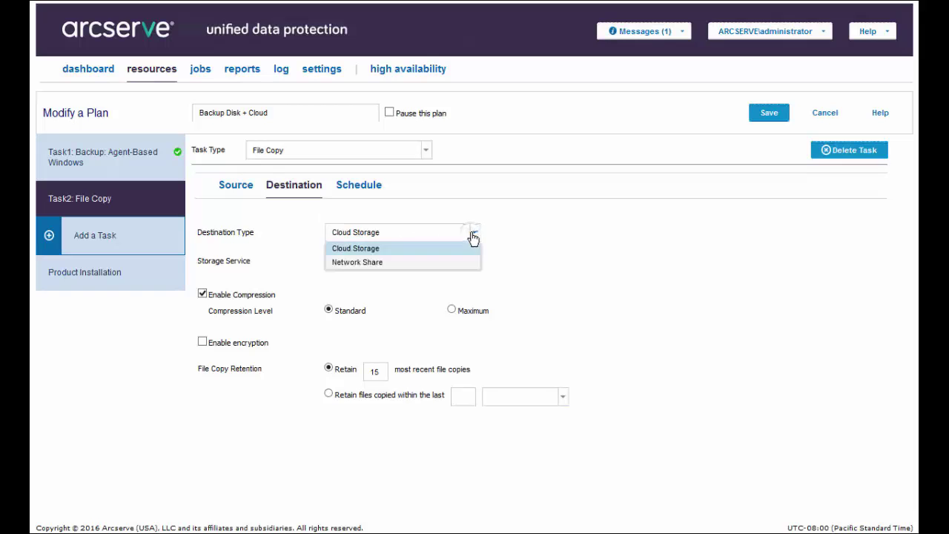
click(387, 265)
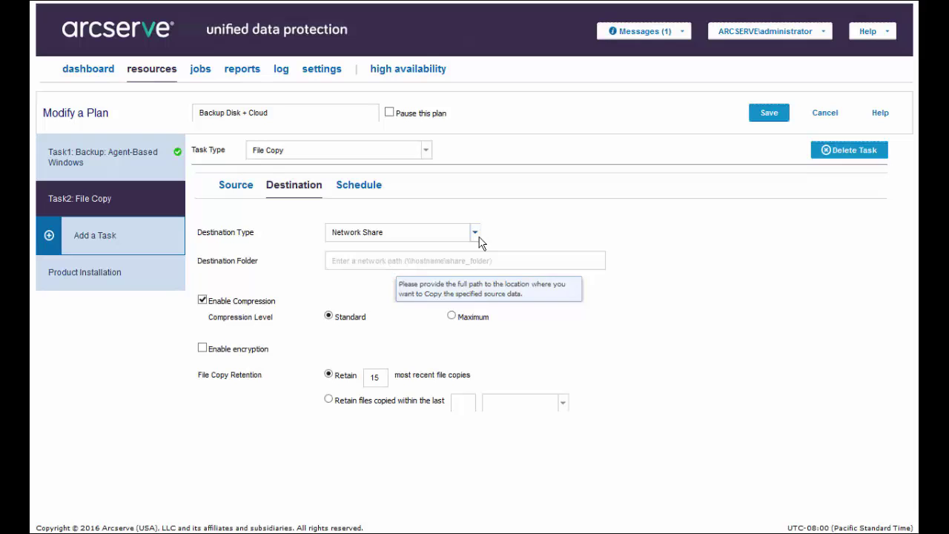
click(476, 234)
click(397, 249)
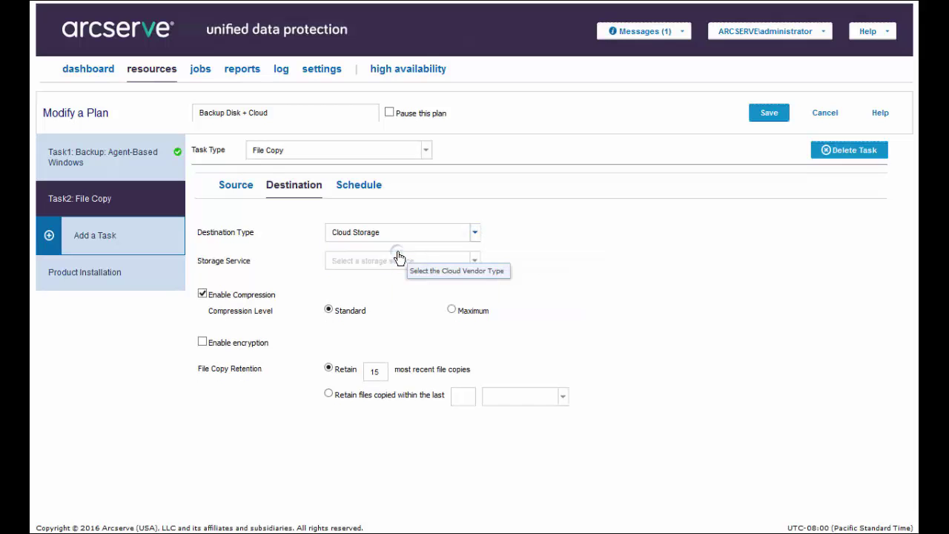
Choose Amazon S3 as the File Copy storage service and AWS as its cloud storage.
click(475, 262)
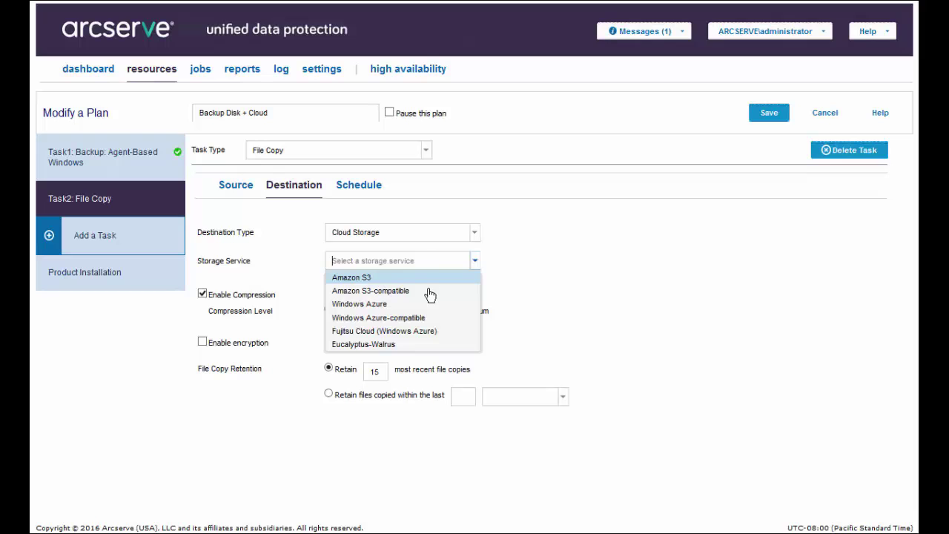
click(379, 280)
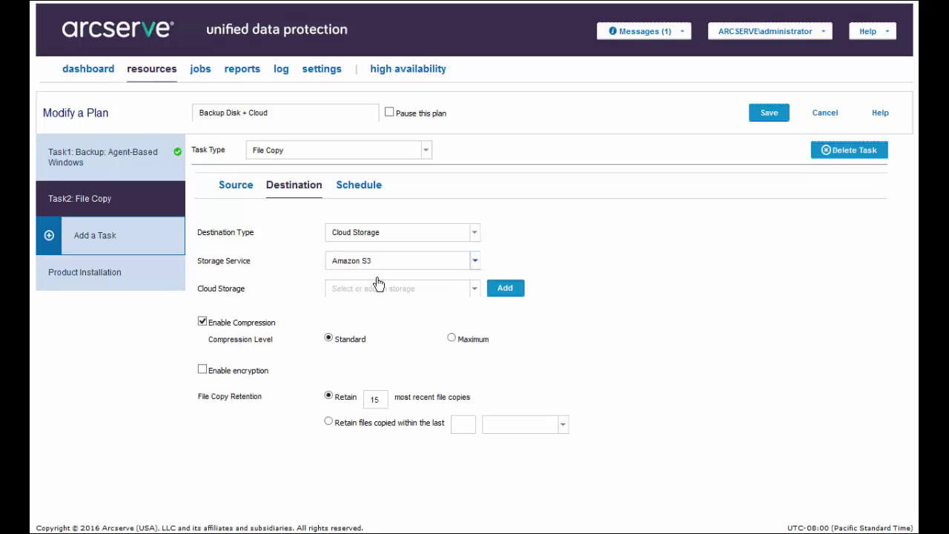
click(475, 291)
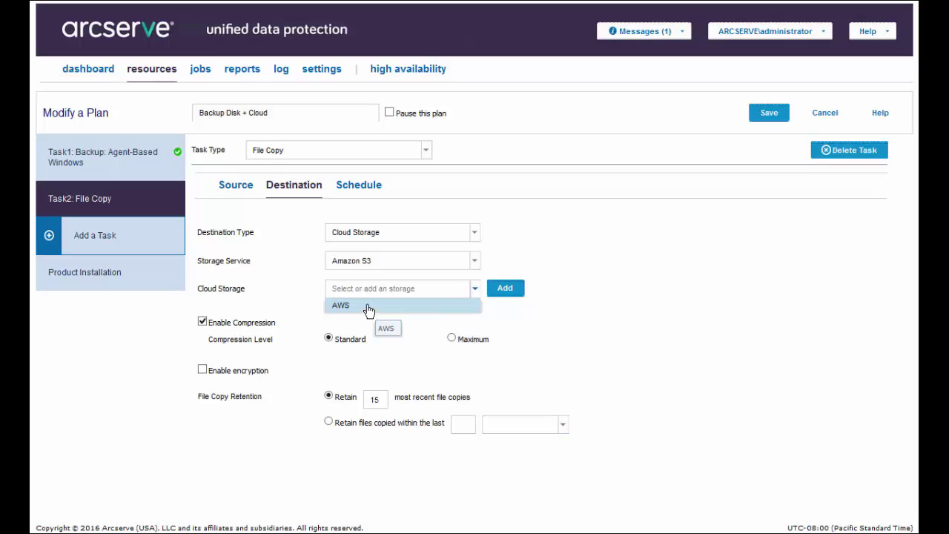
click(477, 291)
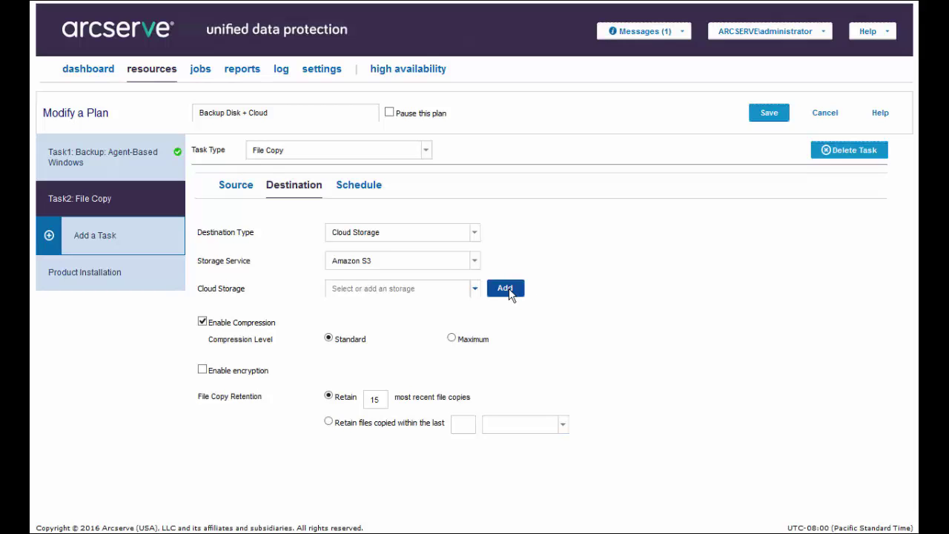
Set the File Copy compression level to Maximum, enable encryption, and enter and confirm the encryption password.
click(201, 323)
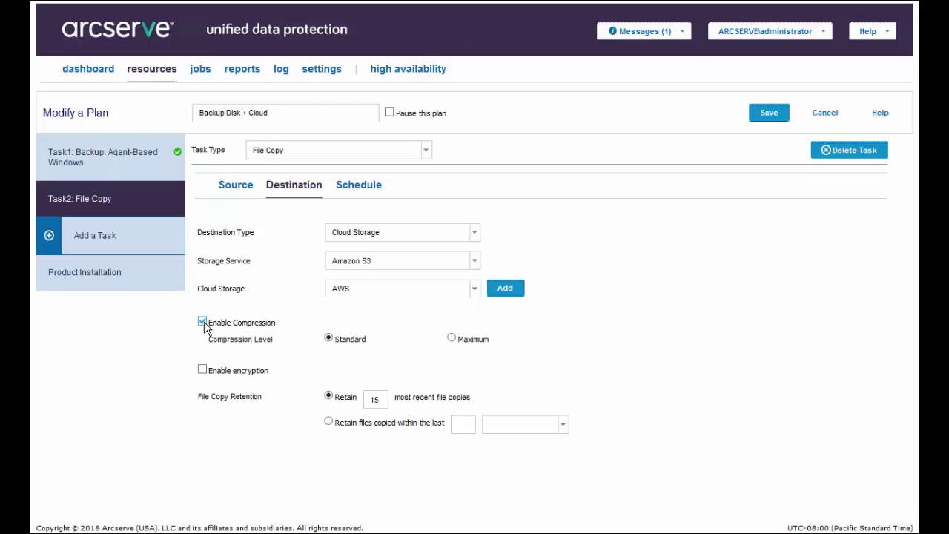
click(451, 339)
click(202, 370)
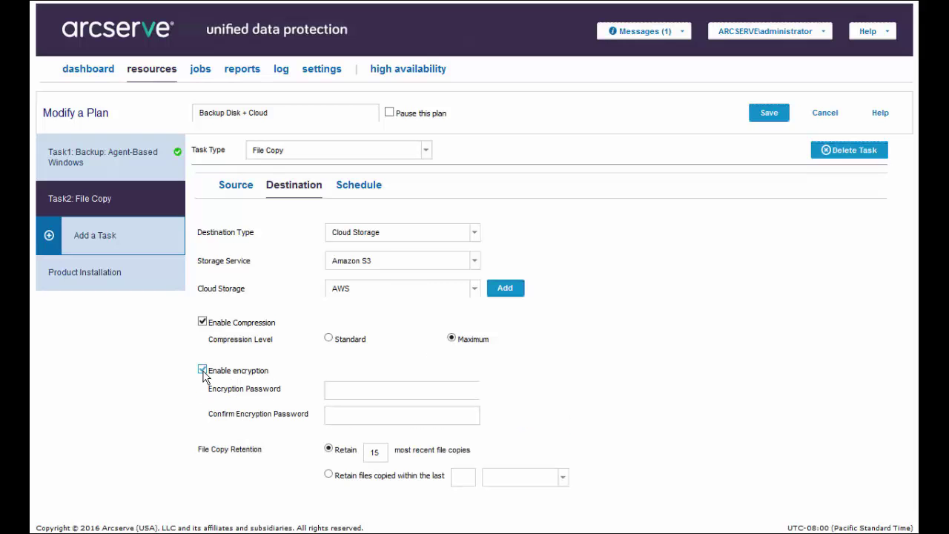
click(350, 396)
text(••••••••••••••••••••)
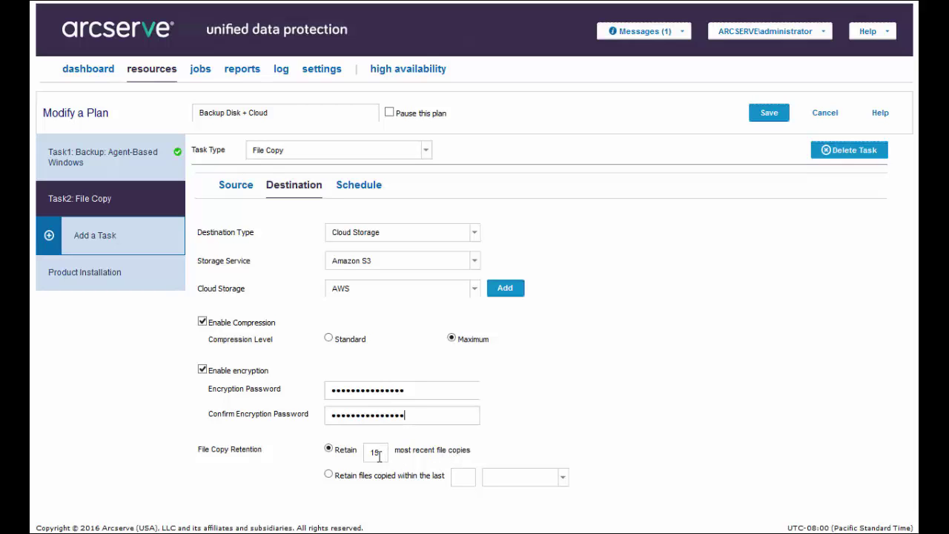
Set the file copy retention to the 100 most recent file copies.
drag(380, 455, 371, 452)
key(BackSpace)
text(100)
Switch retention to files copied within the last 5 year(s) and set the File Copy task to copy on schedule.
click(329, 474)
click(467, 480)
text(5)
click(564, 479)
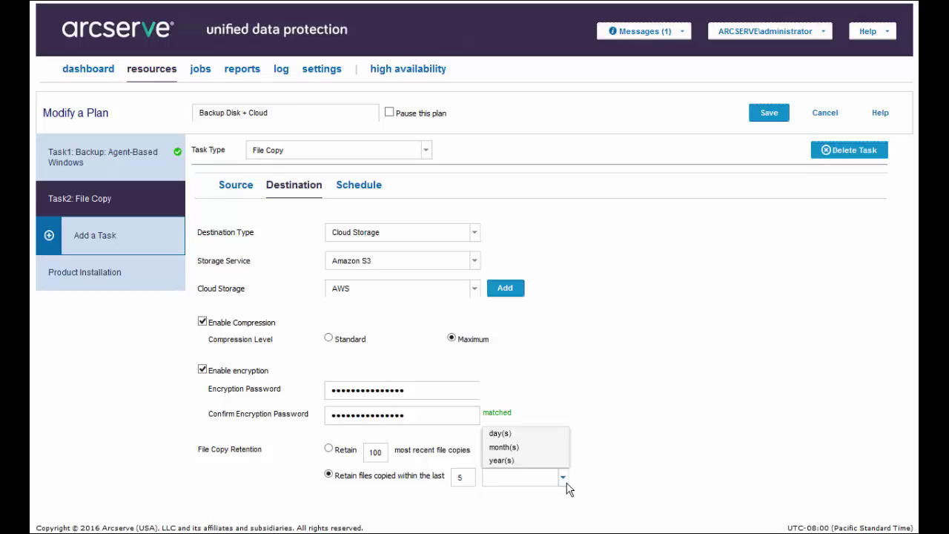
click(508, 461)
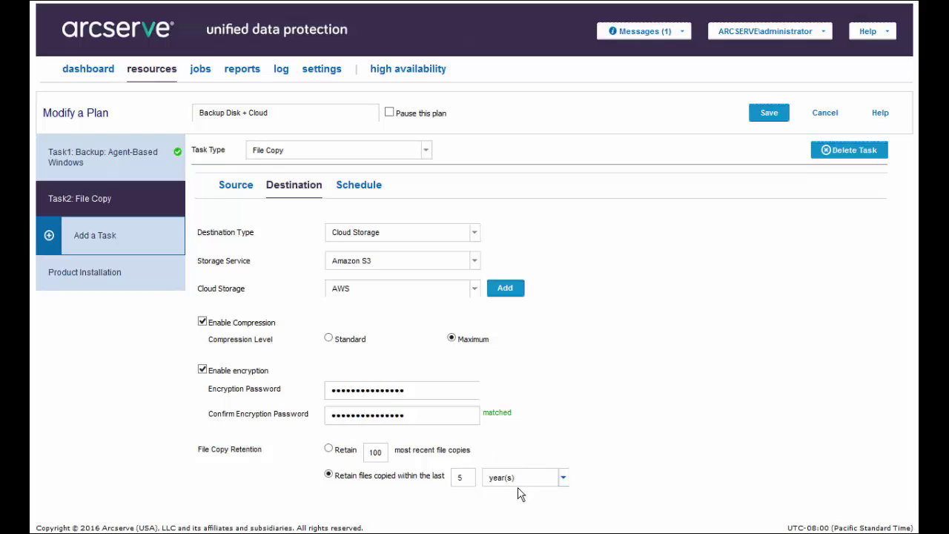
click(361, 191)
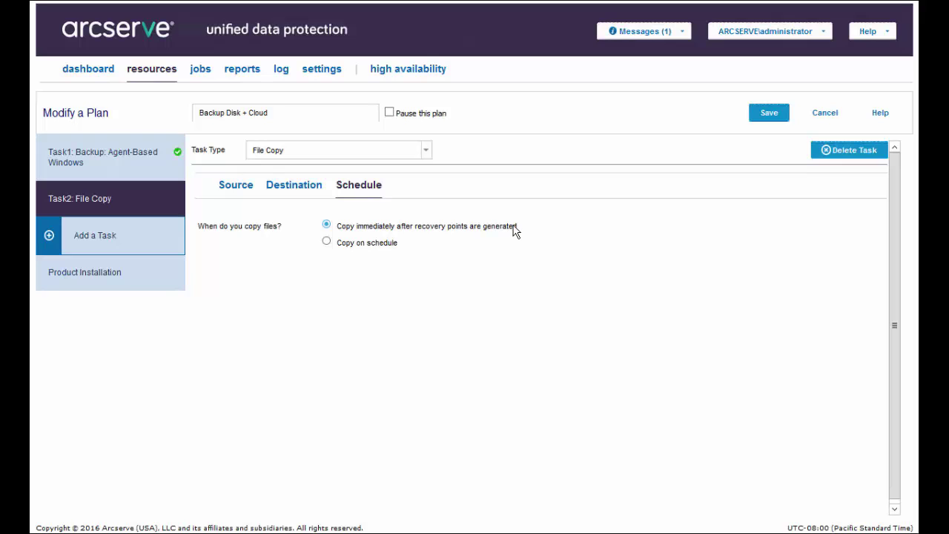
click(327, 245)
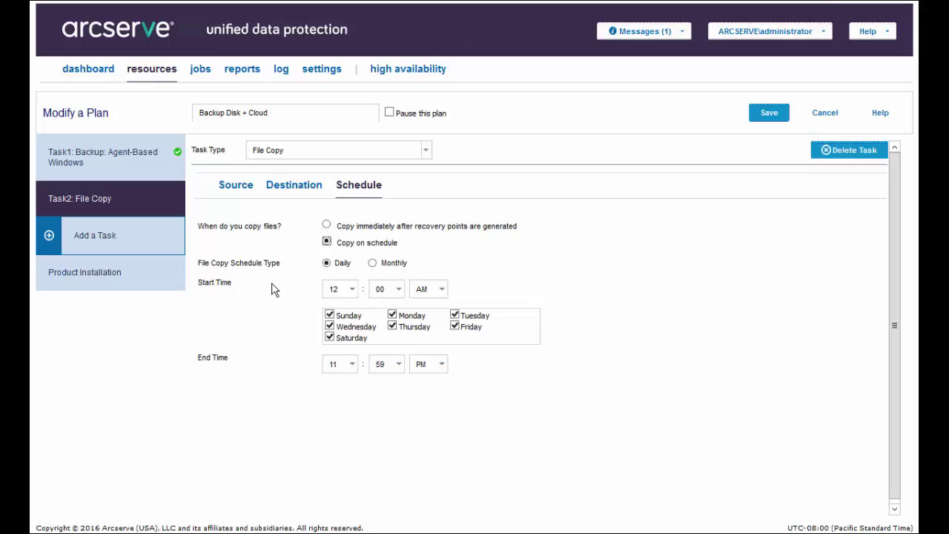
Add a third task to the plan with File Archive as its task type.
click(100, 245)
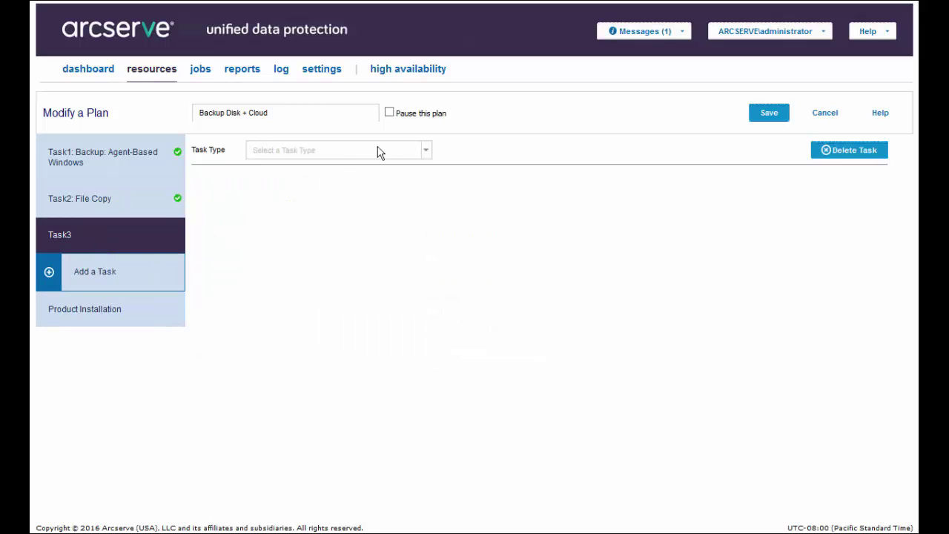
click(426, 153)
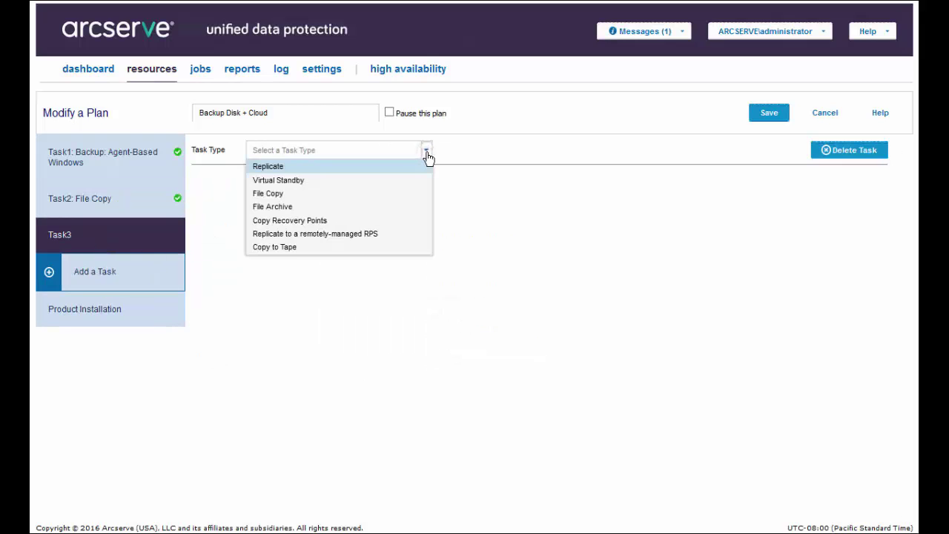
click(287, 210)
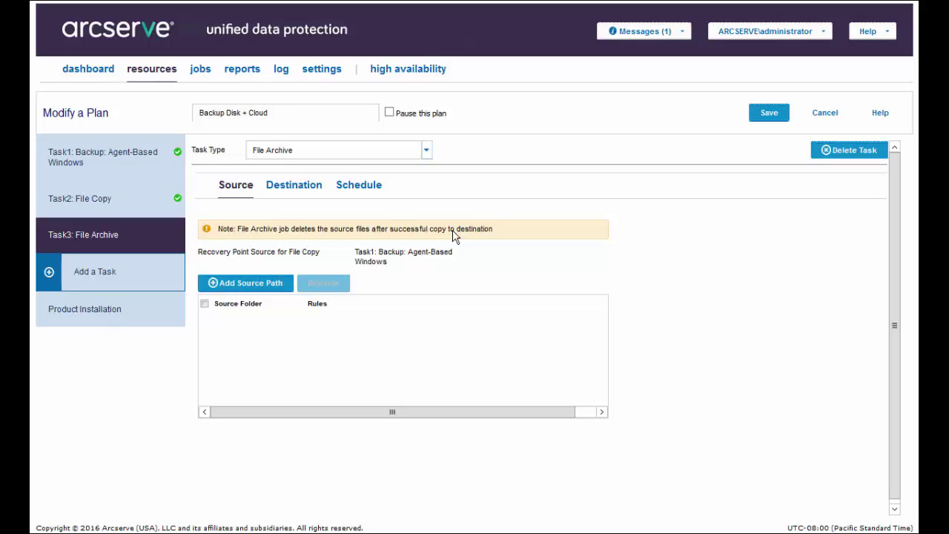
Add C:\Data as a file archive source, filtered to file type is All and files not accessed in 6 month(s).
click(250, 287)
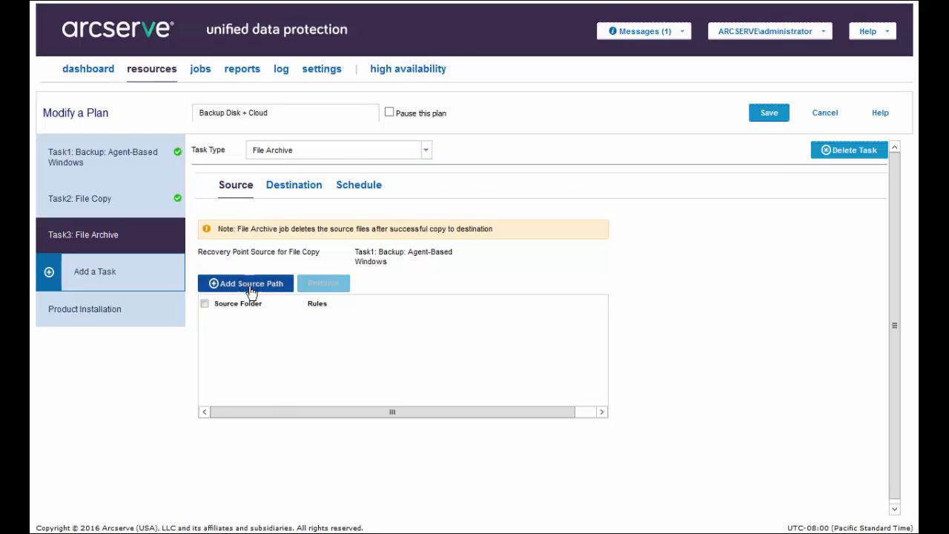
text(C:\Data)
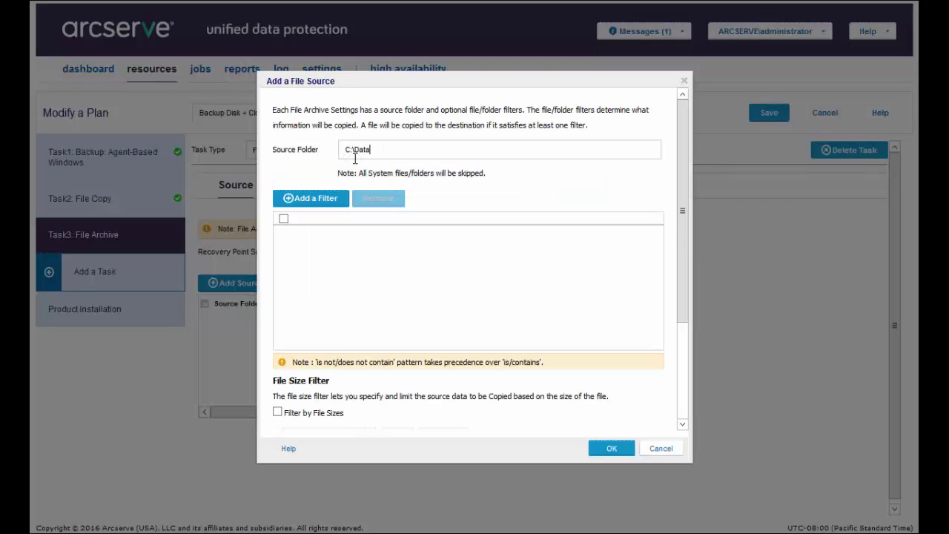
click(308, 207)
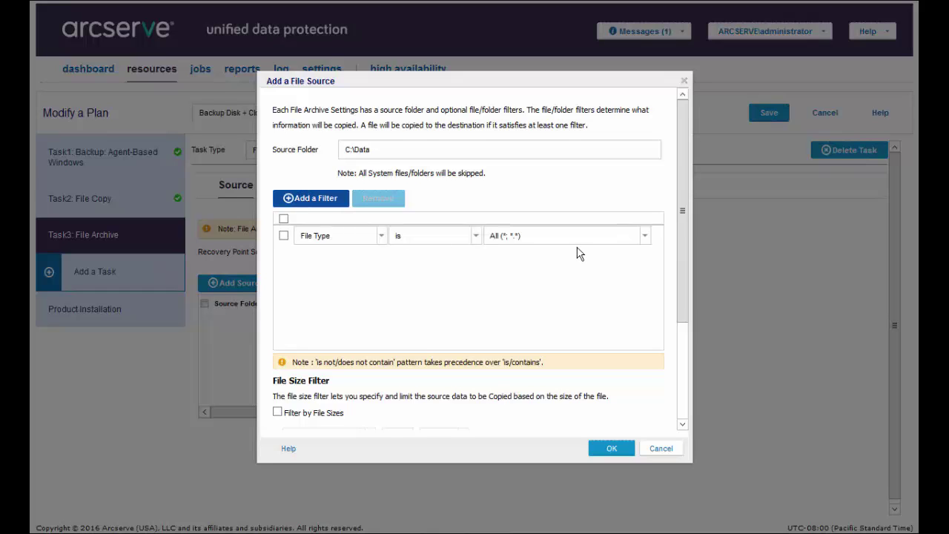
click(372, 236)
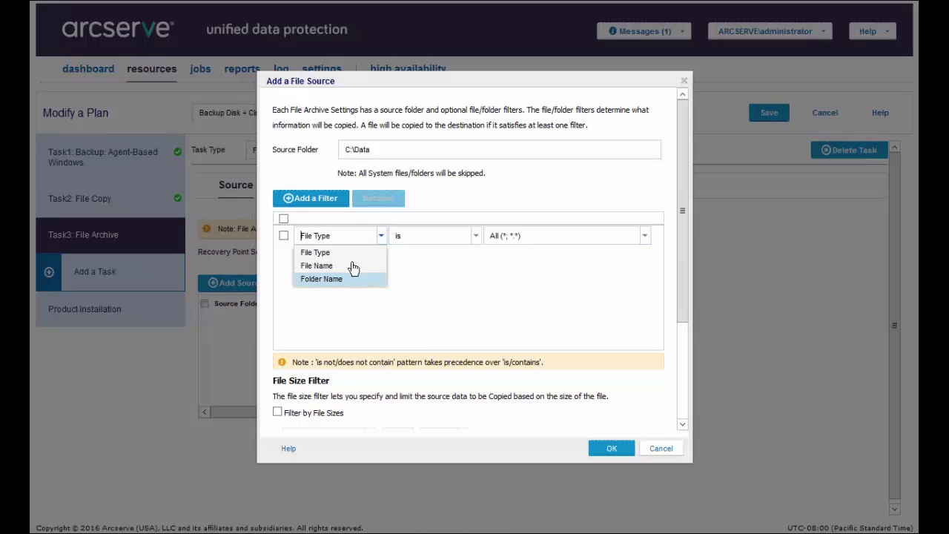
click(366, 236)
drag(681, 230, 666, 365)
scroll(356, 349, down, 2)
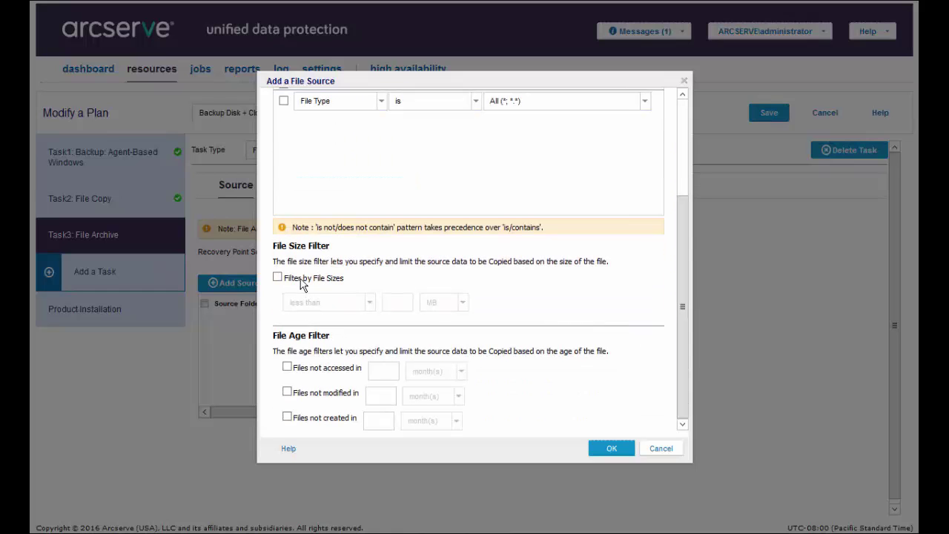
click(311, 373)
click(388, 372)
click(613, 451)
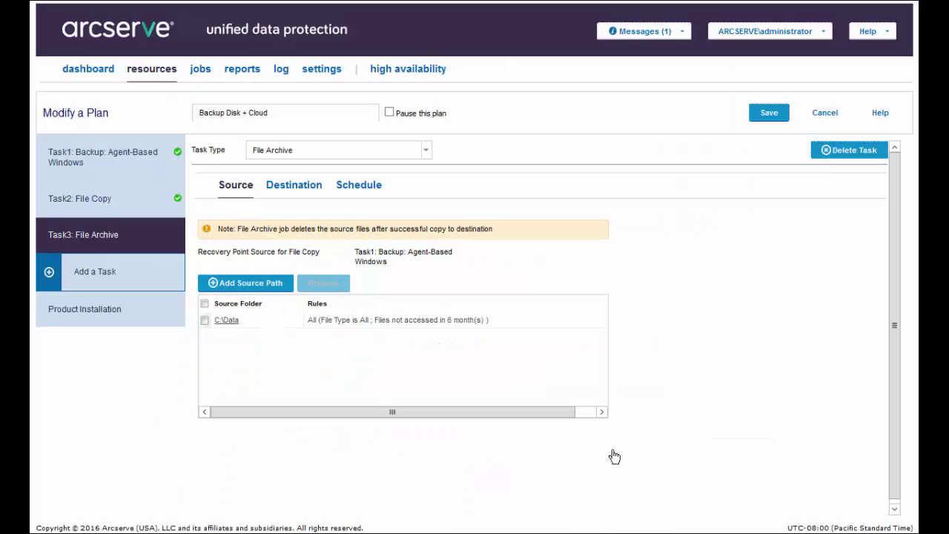
Set the File Archive destination to the Windows Azure storage service with Azure Blob as its cloud storage.
click(299, 187)
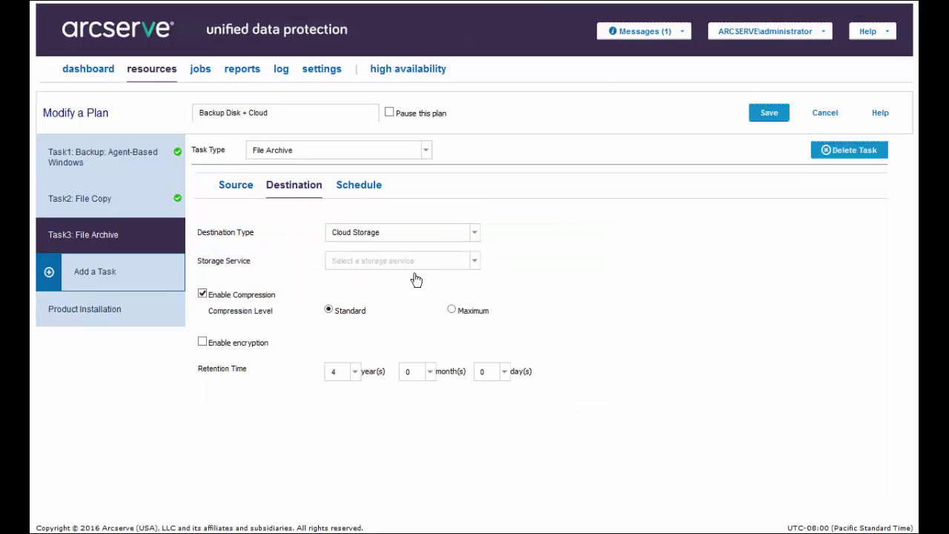
click(475, 261)
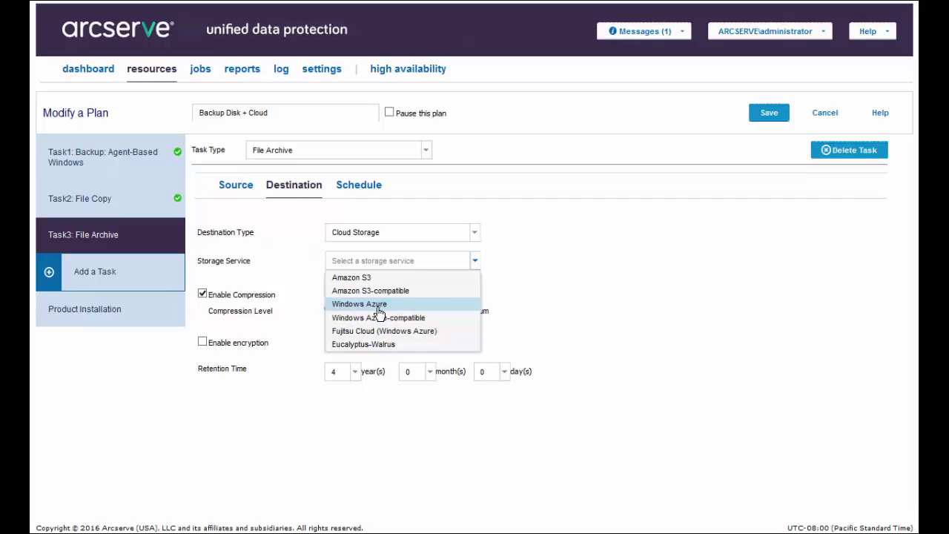
click(380, 306)
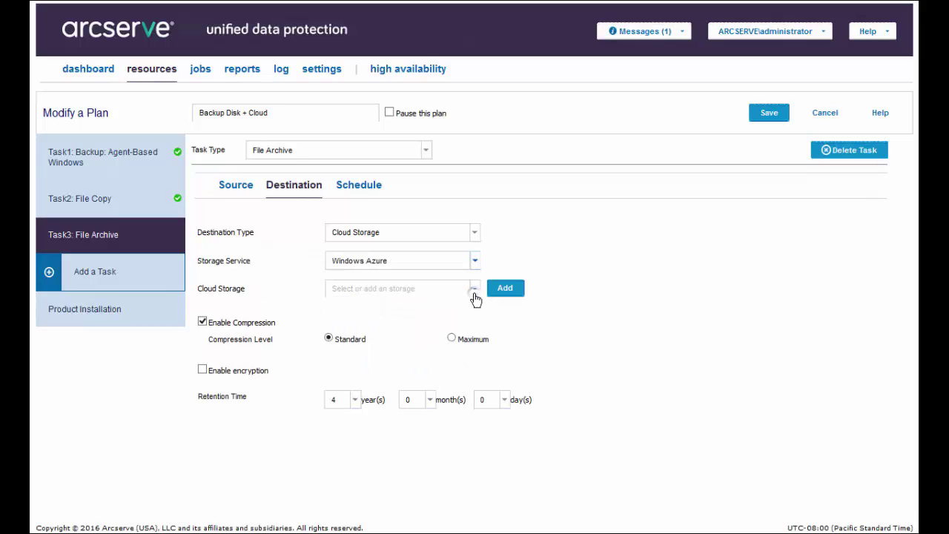
click(474, 291)
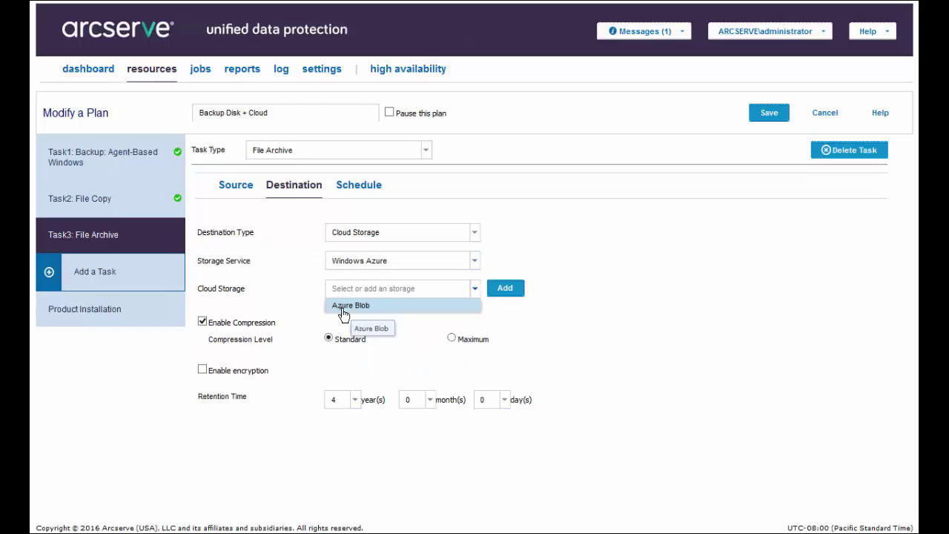
click(344, 314)
Set the File Archive compression level to Maximum, enable encryption, and enter and confirm the encryption password.
click(452, 337)
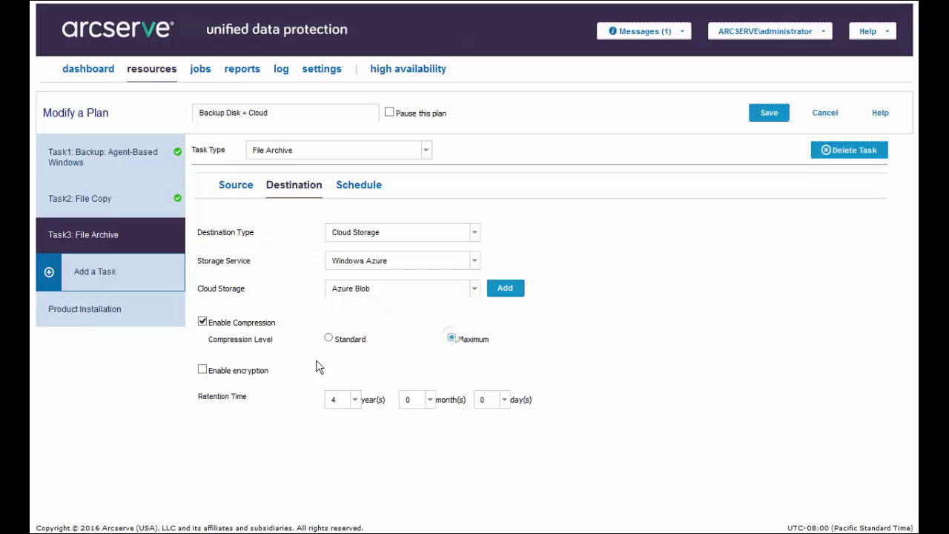
click(228, 375)
click(345, 390)
text(••••••••••••••••)
key(Tab)
text(••••••••••••••••)
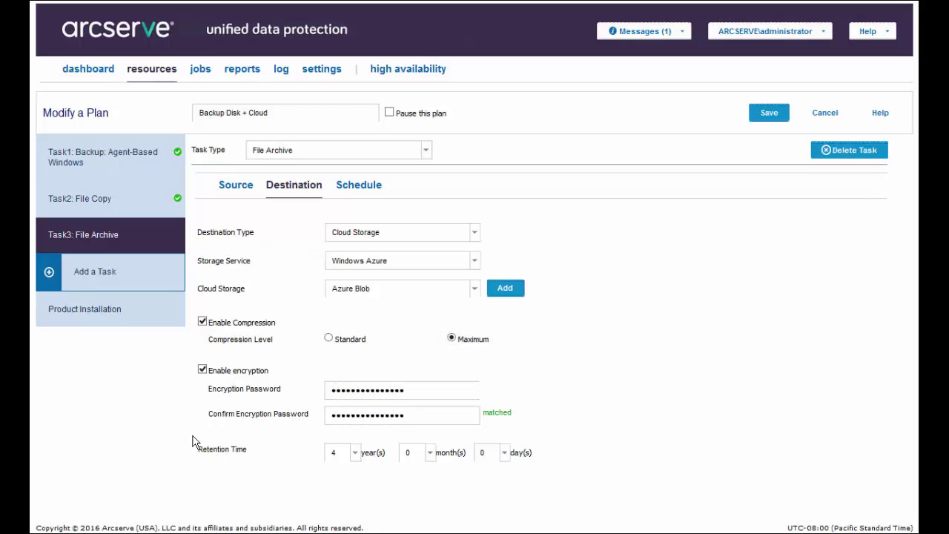
Review the available retention years and the schedule settings of the File Archive task.
click(356, 453)
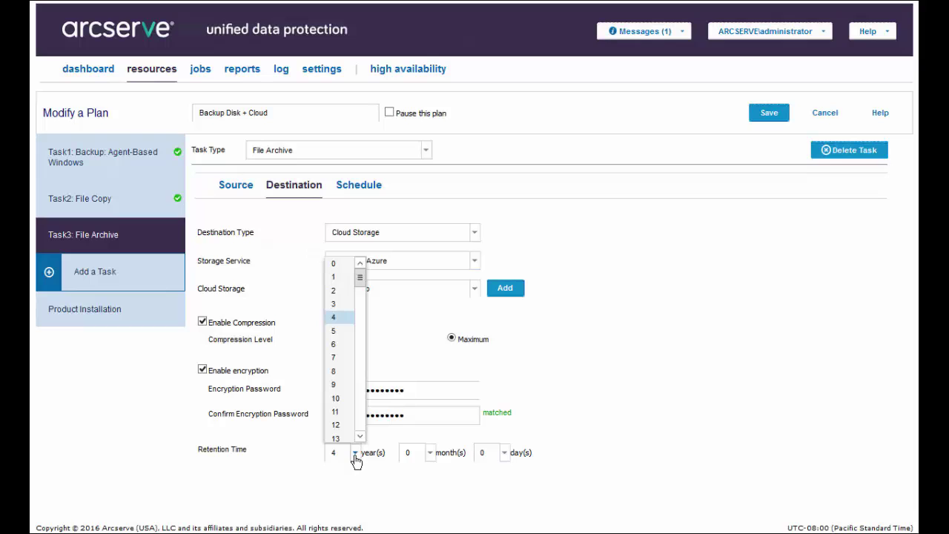
click(356, 460)
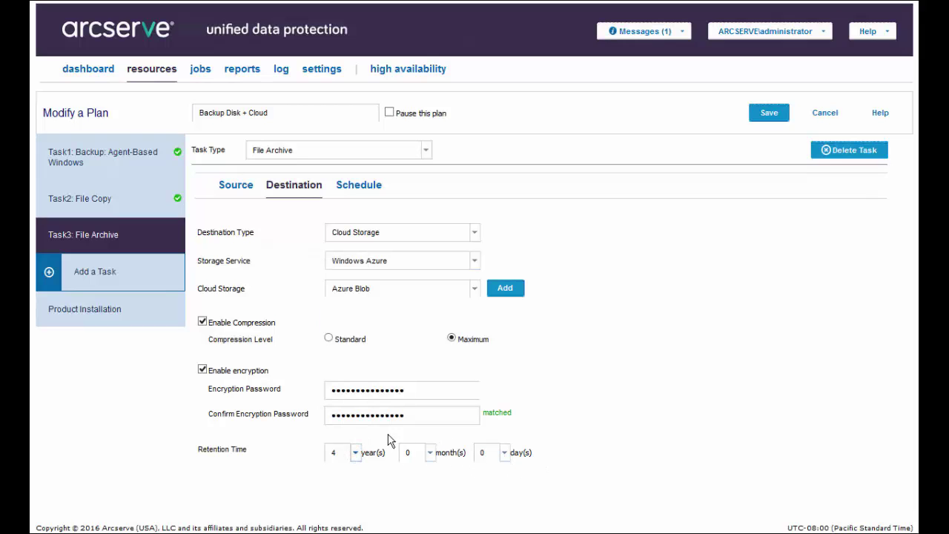
click(362, 193)
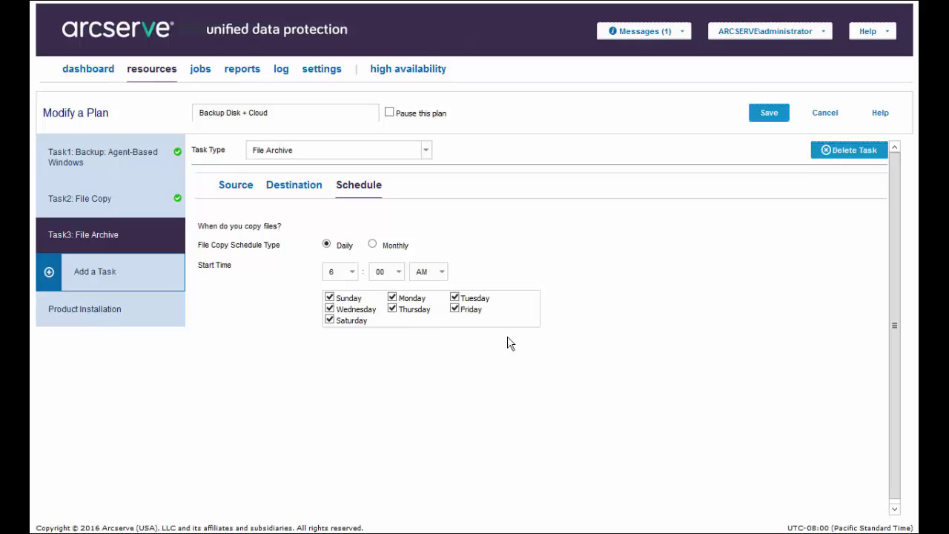
Save the modified plan and run the pre-flight check for its File Copy and File Archive tasks.
click(768, 119)
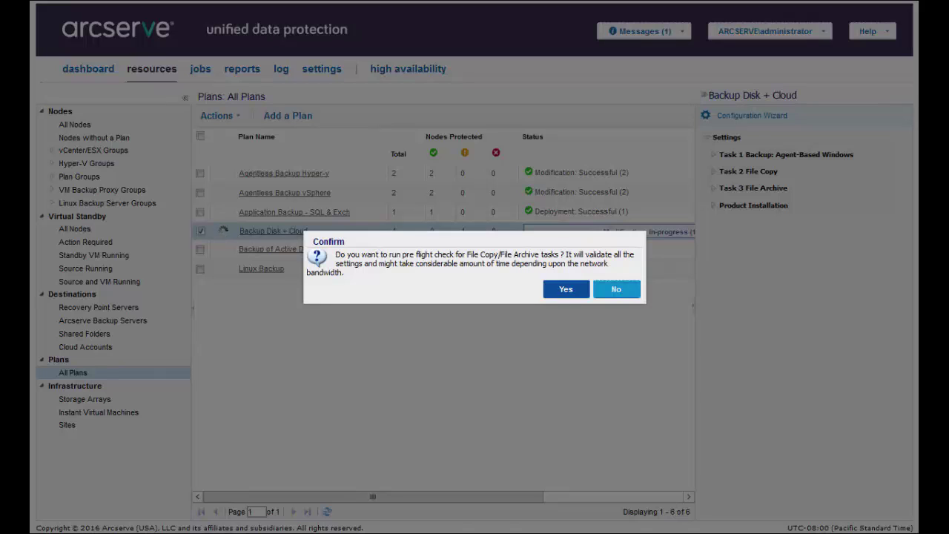
click(568, 290)
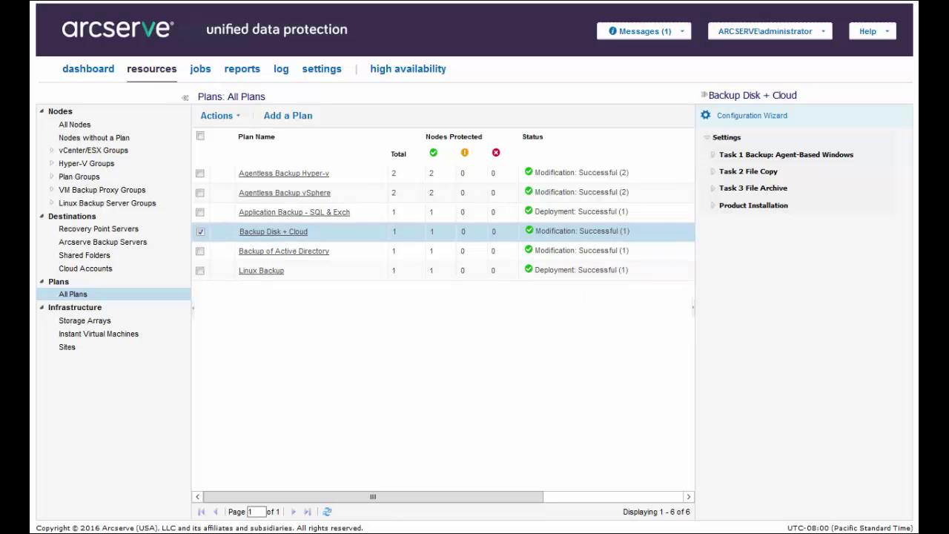
Run an incremental backup of the w2k12.arcserve.lab node, named Customized Incremental Backup.
click(87, 124)
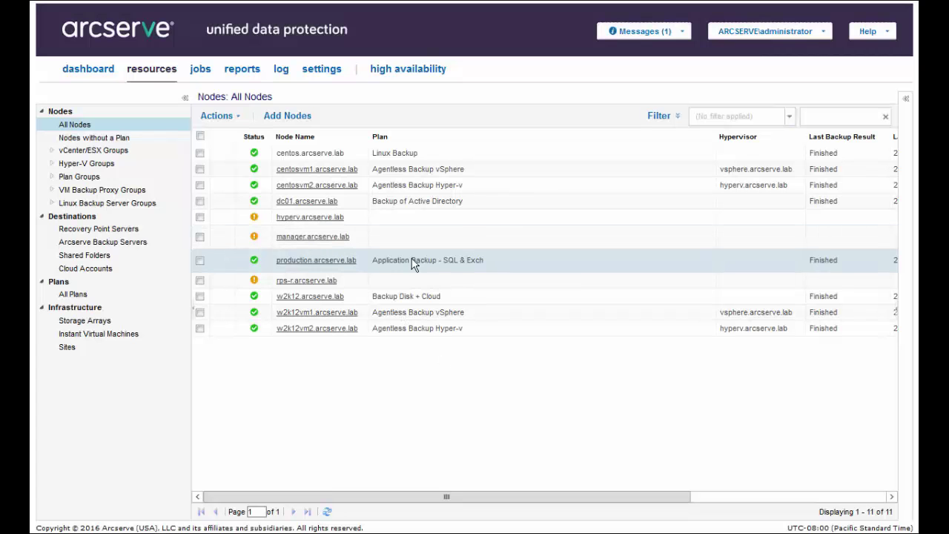
right_click(397, 299)
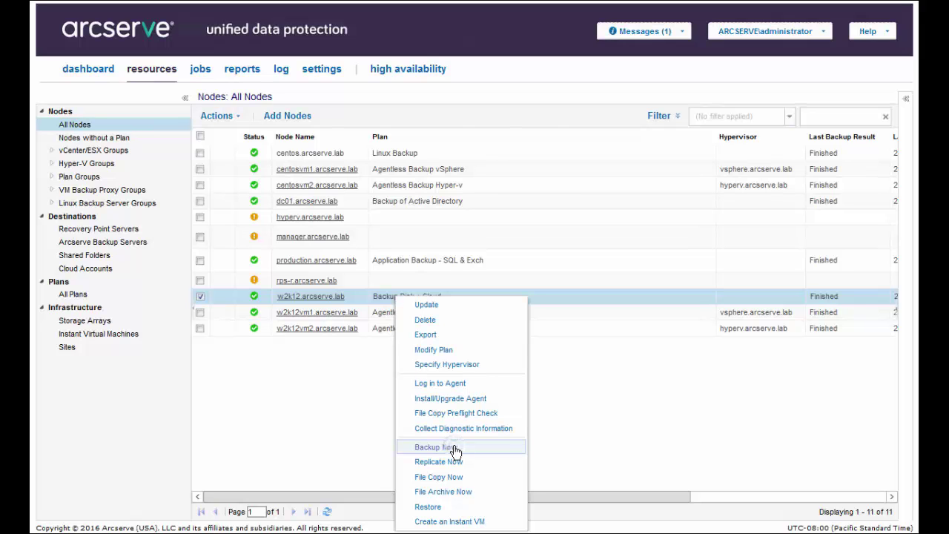
click(454, 449)
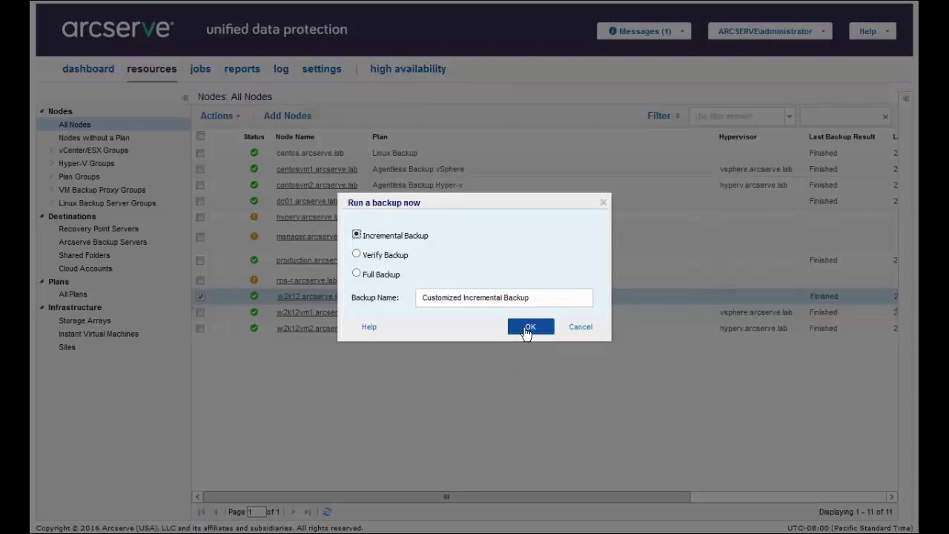
click(526, 330)
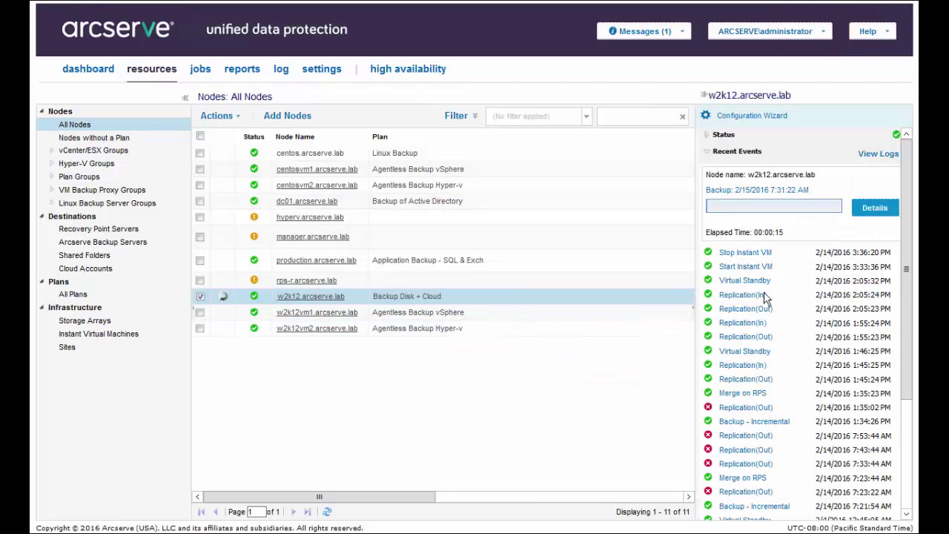
View the job details of the running backup and the File Copy job on the w2k12.arcserve.lab node.
click(875, 208)
click(537, 439)
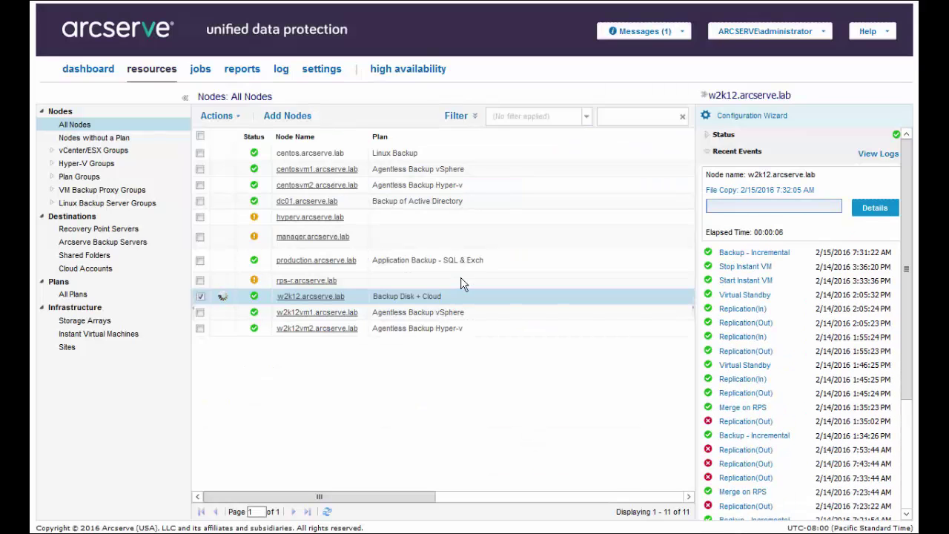
click(869, 212)
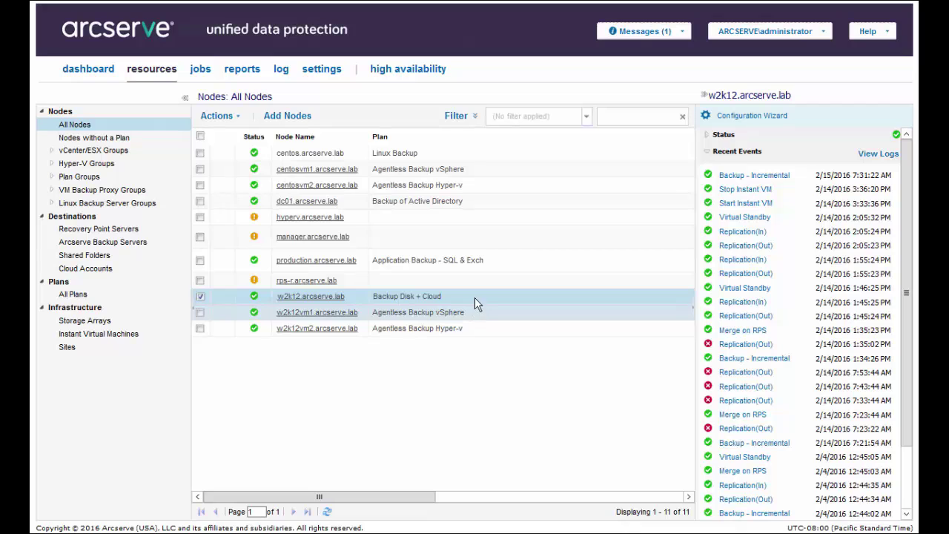
Run the Task 3 File Archive job to Azure Blob on the w2k12.arcserve.lab node and open its job details.
right_click(363, 297)
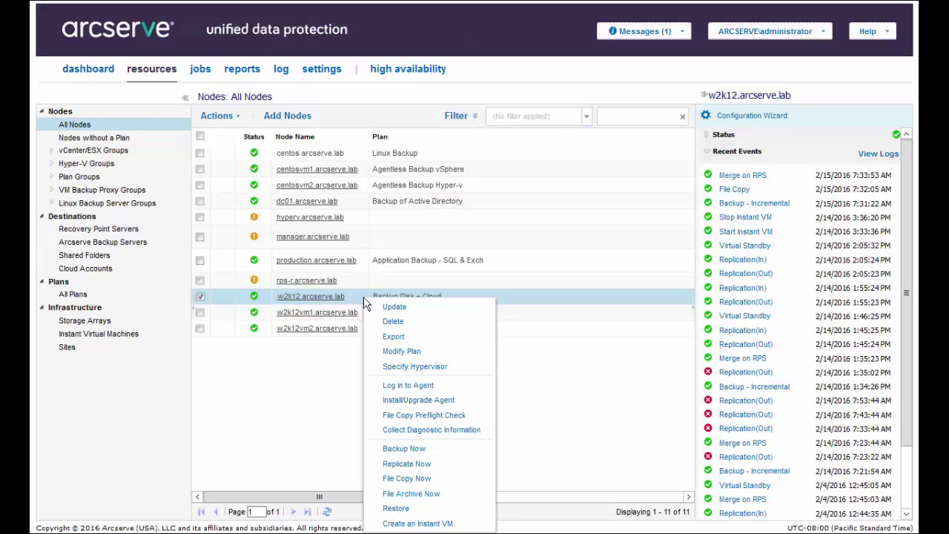
click(431, 492)
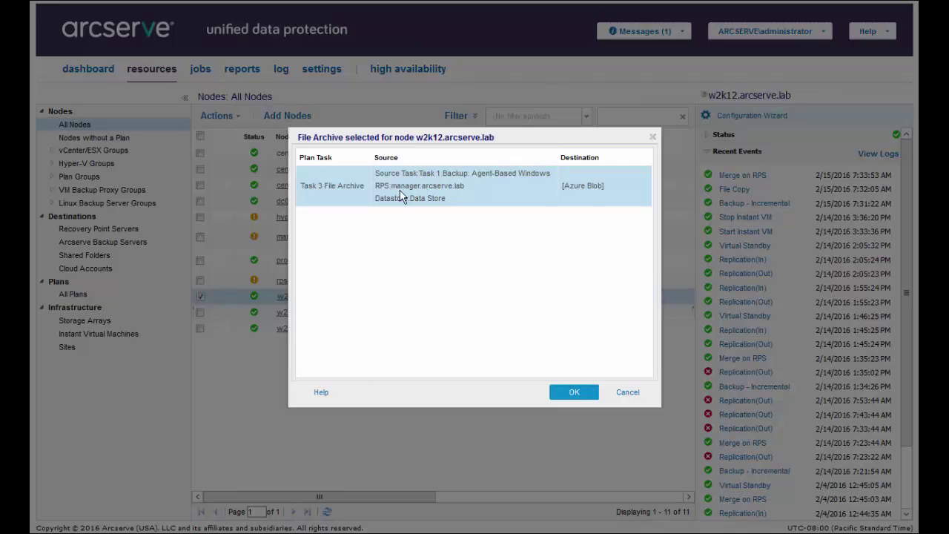
click(571, 395)
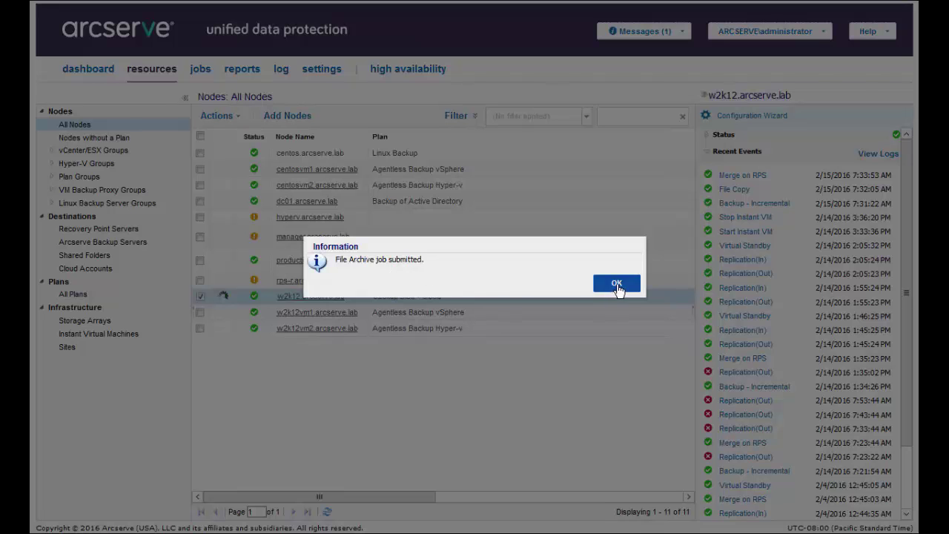
click(618, 286)
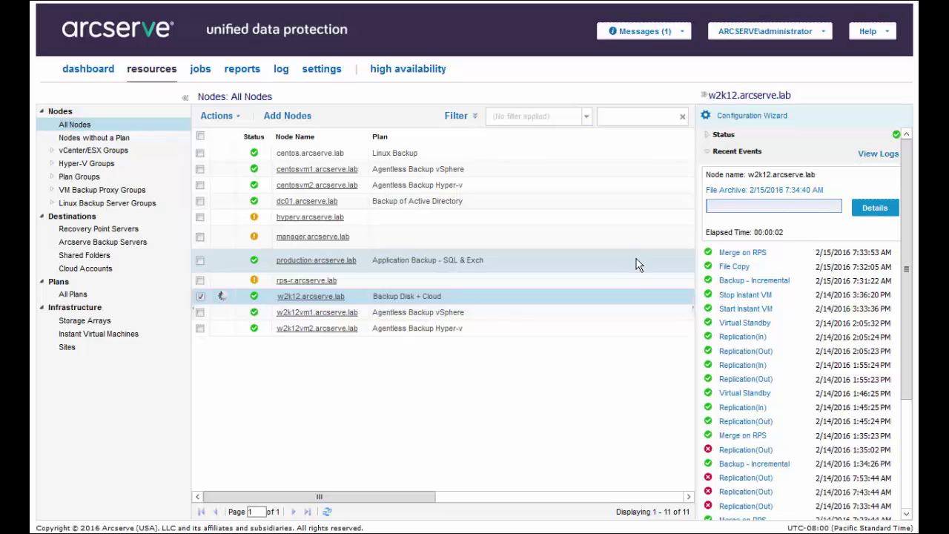
click(875, 210)
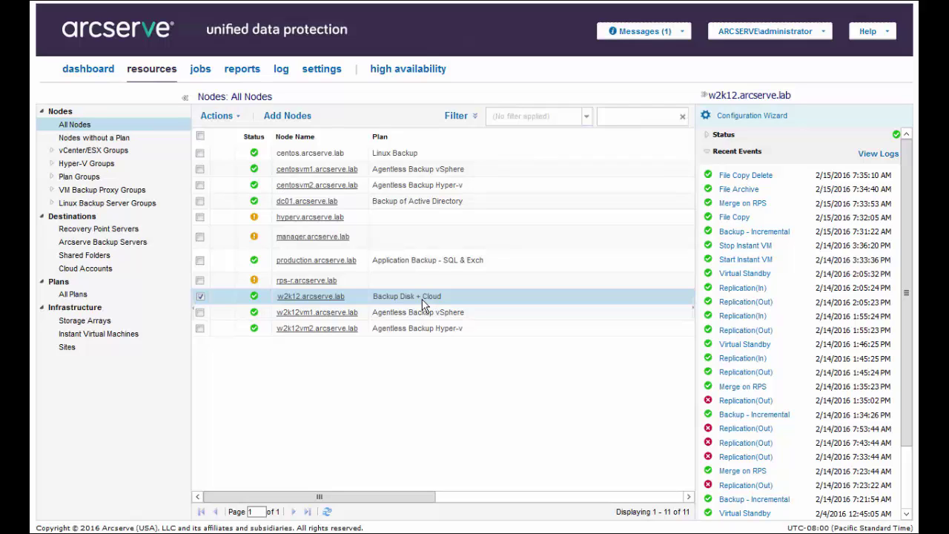
Start a restore for the w2k12.arcserve.lab node by browsing its file copies.
right_click(339, 302)
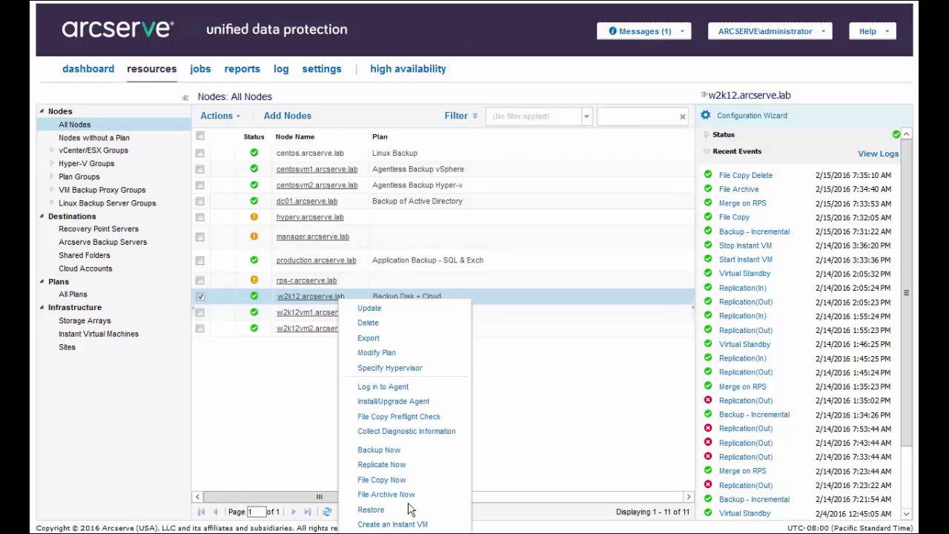
click(371, 511)
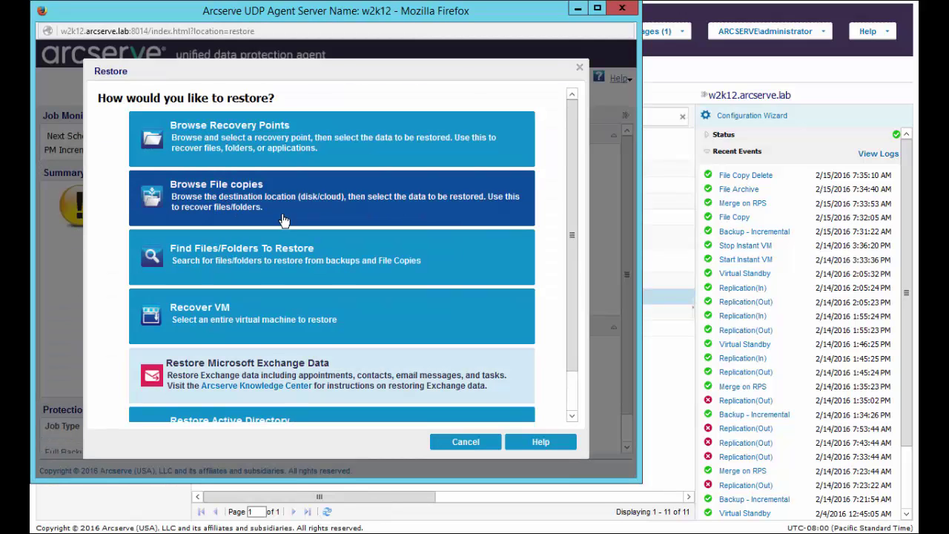
click(237, 211)
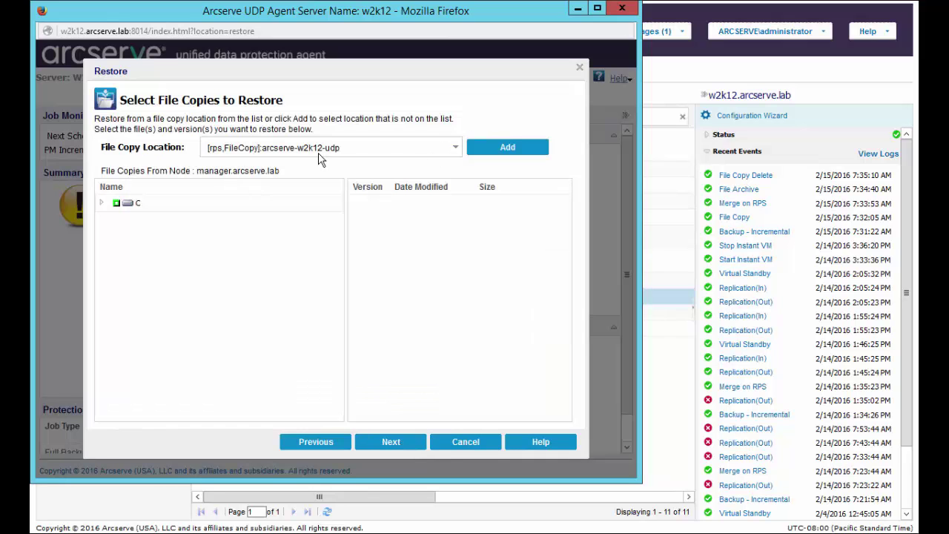
Review the available file copy locations and the Cloud option for adding a location that is not listed.
click(457, 149)
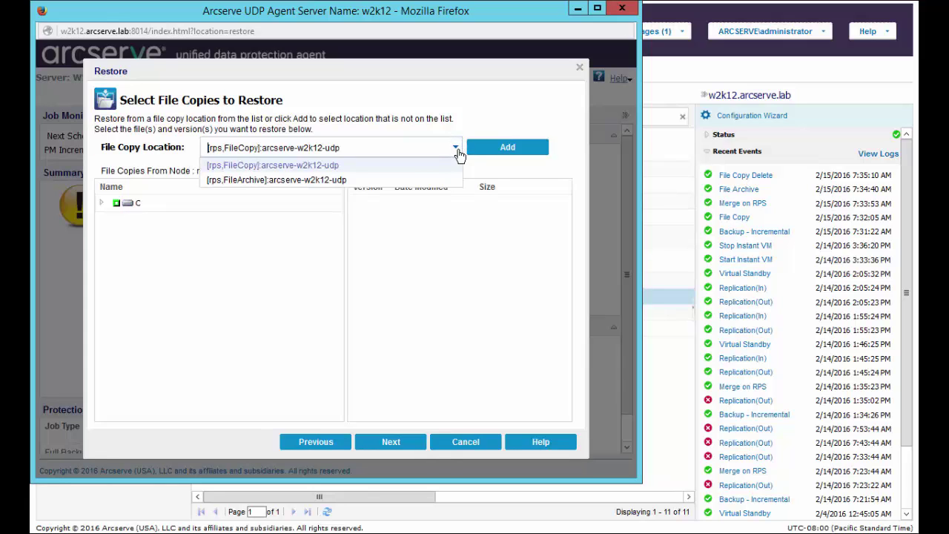
click(473, 128)
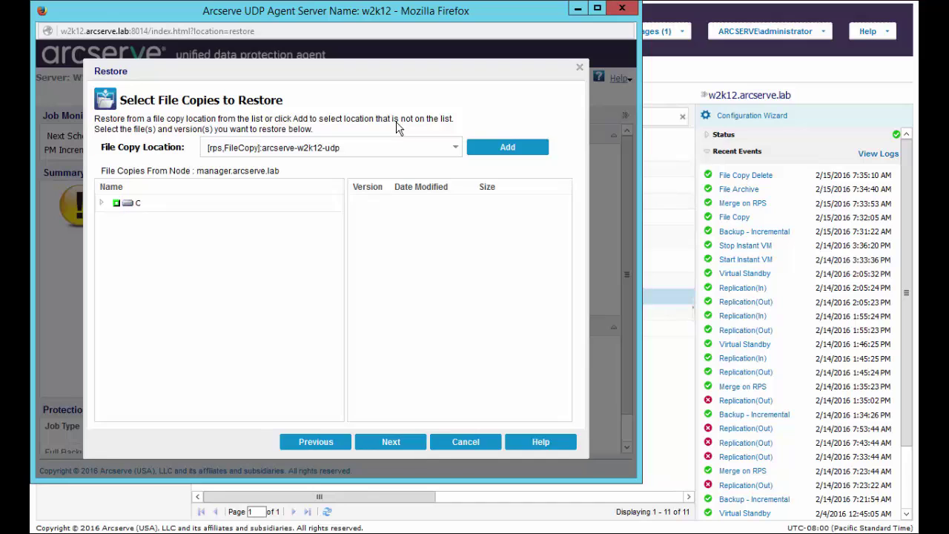
click(489, 153)
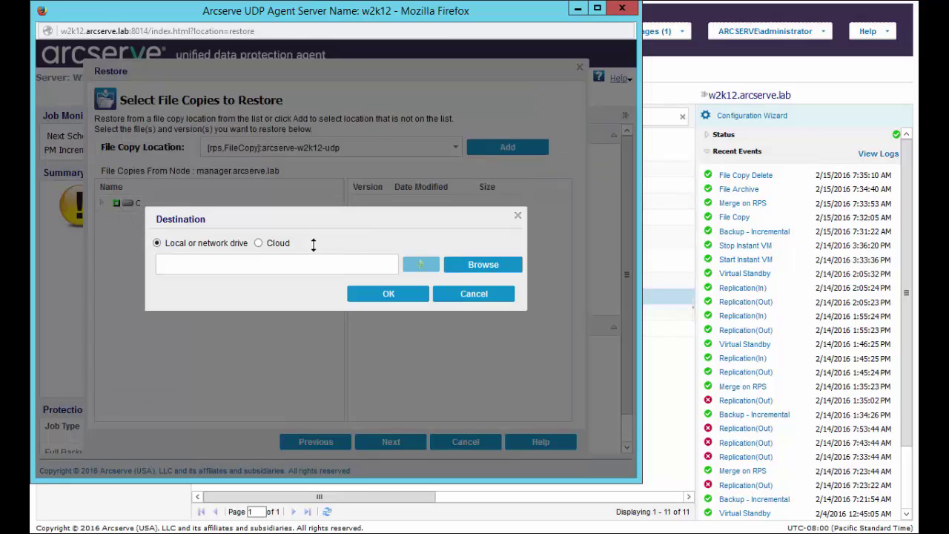
click(264, 244)
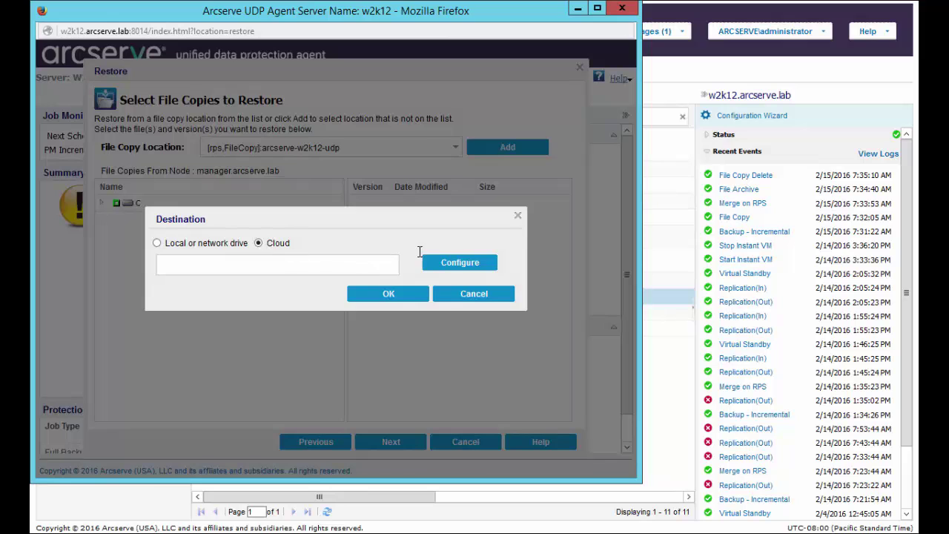
click(473, 296)
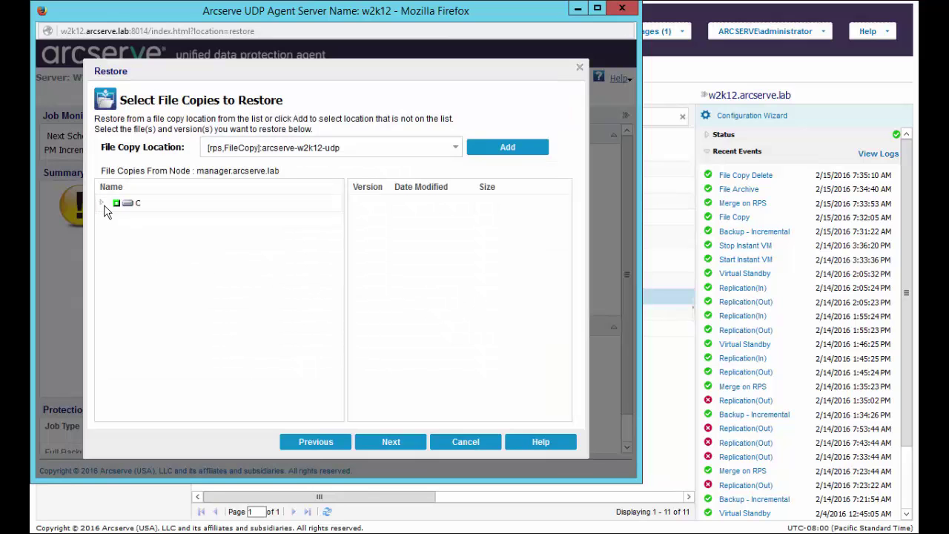
Select Document.rtf in the C drive's Data folder as the file to restore and proceed to the restore options.
click(102, 203)
click(114, 220)
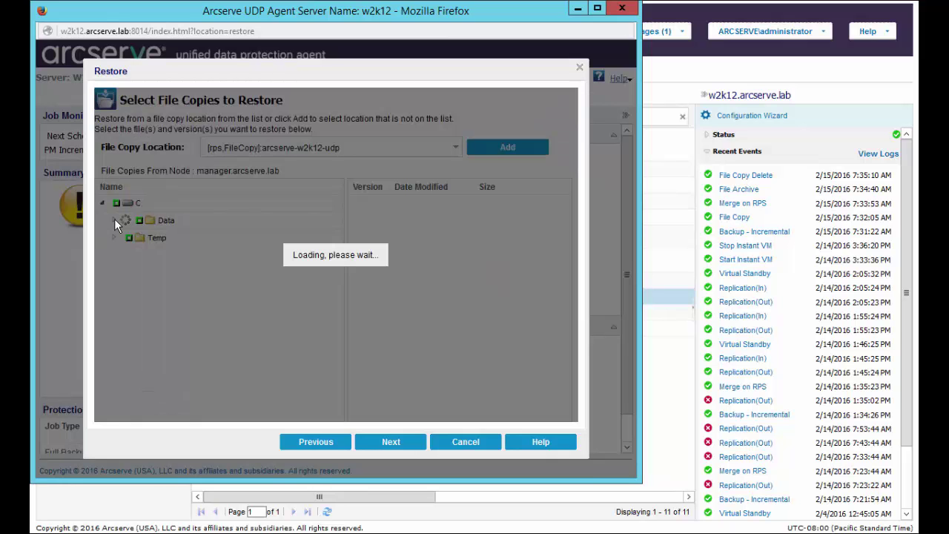
click(178, 238)
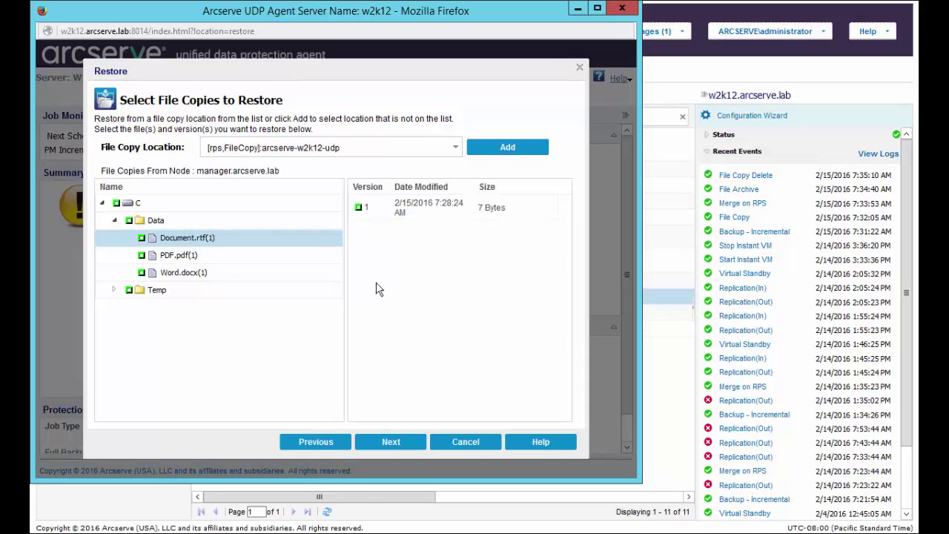
click(142, 238)
click(389, 442)
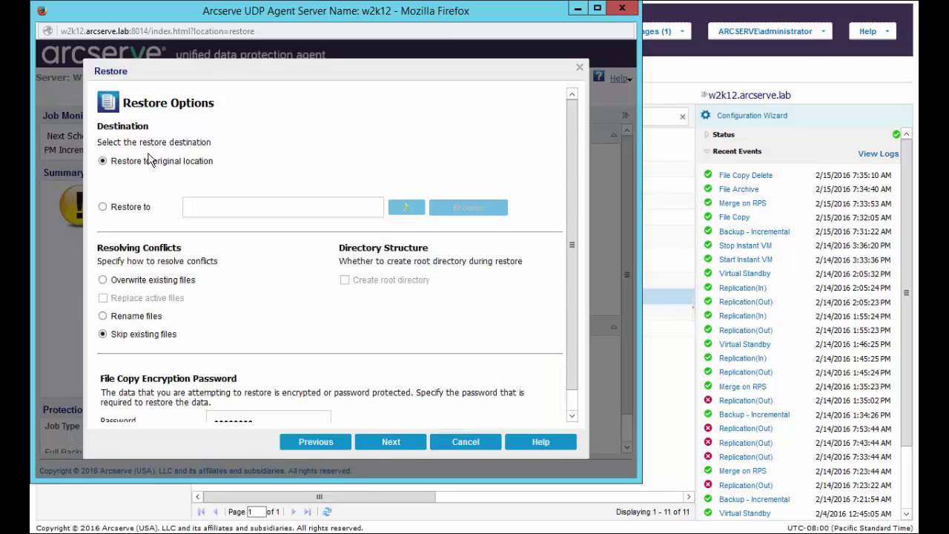
Restore the file to its original location, supplying the file copy encryption password, and close the agent window.
click(122, 207)
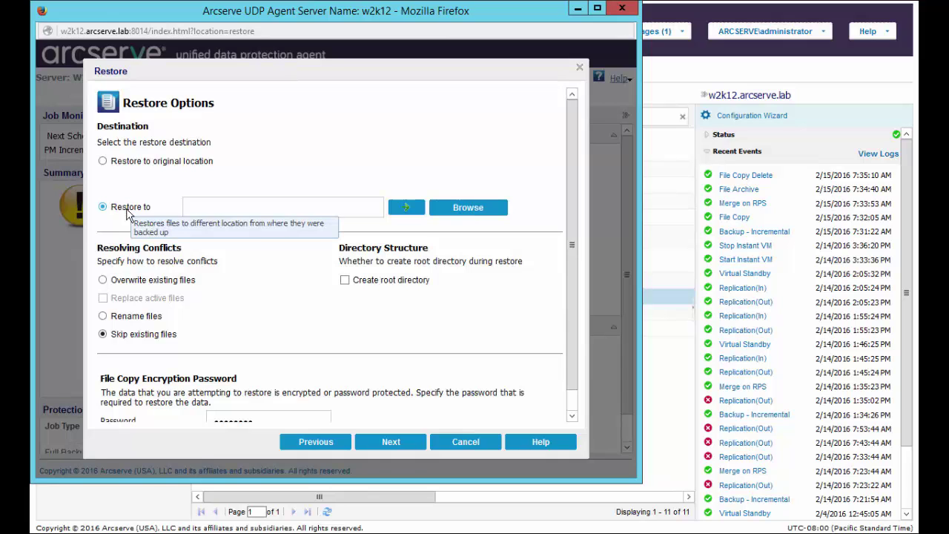
click(197, 161)
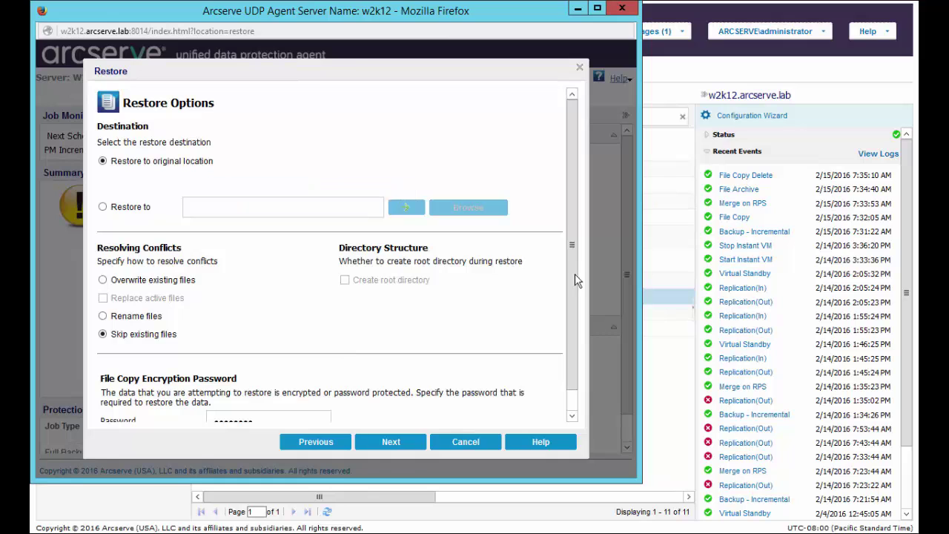
drag(571, 268, 570, 387)
scroll(473, 369, down, 1)
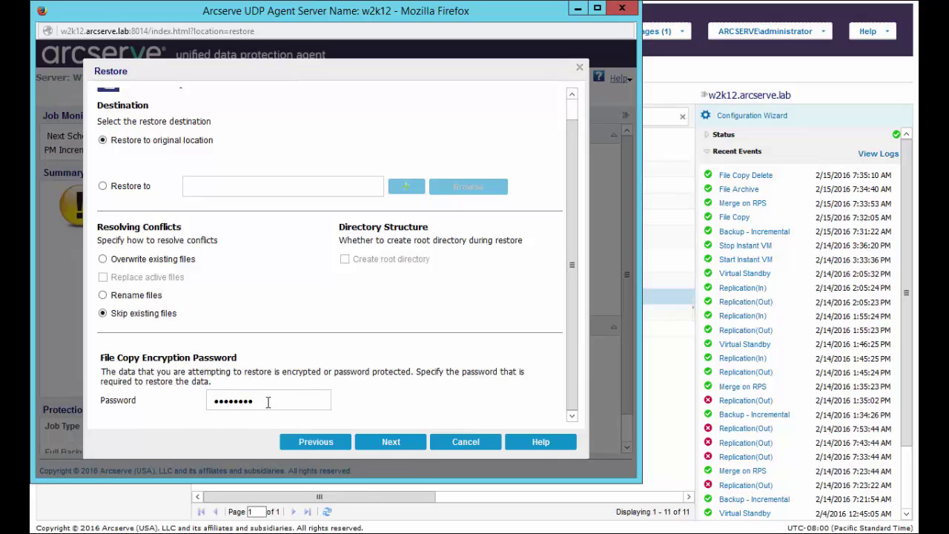
drag(260, 400, 195, 403)
text(a•••••)
click(390, 445)
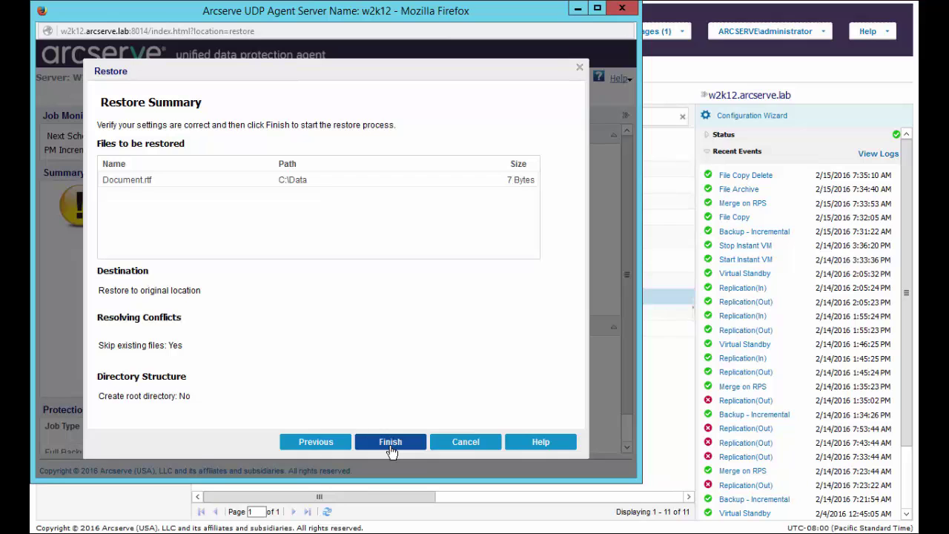
click(391, 447)
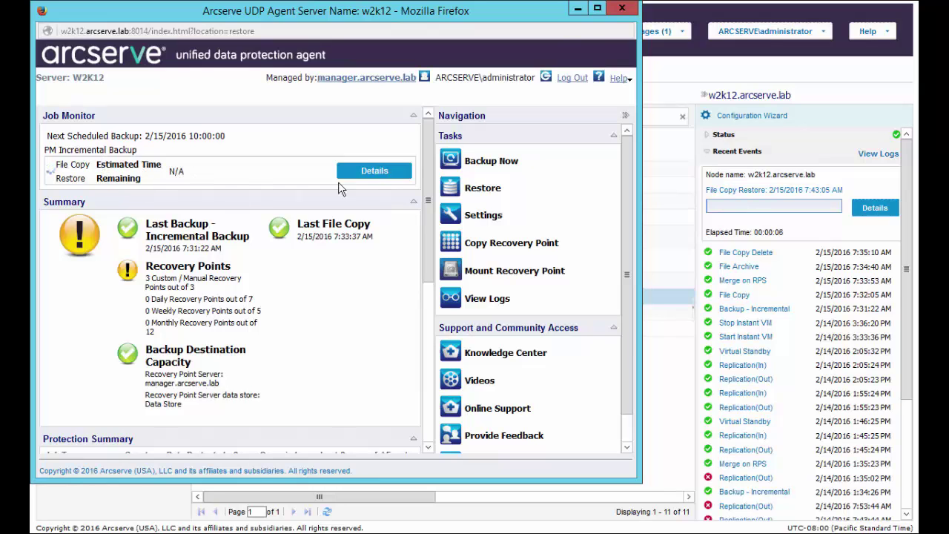
click(619, 11)
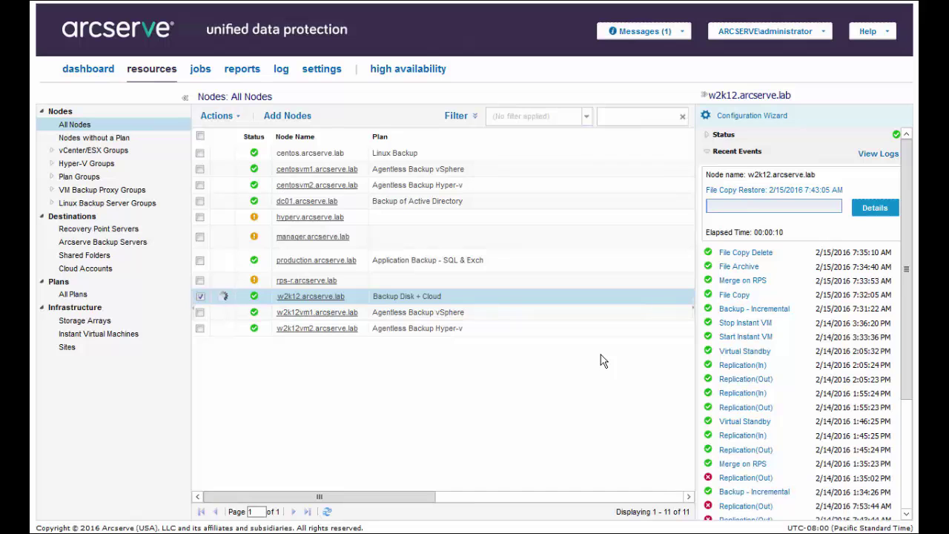